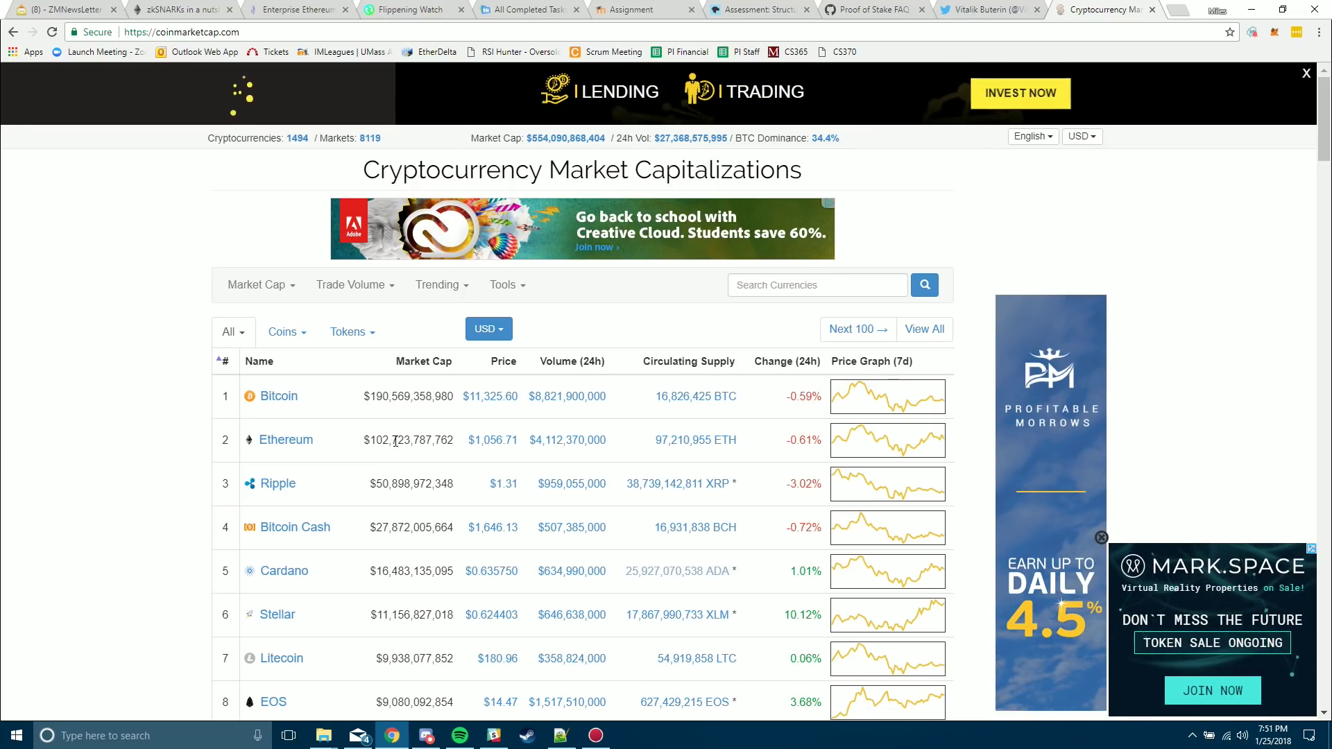
pyautogui.scroll(-1, 436, 455)
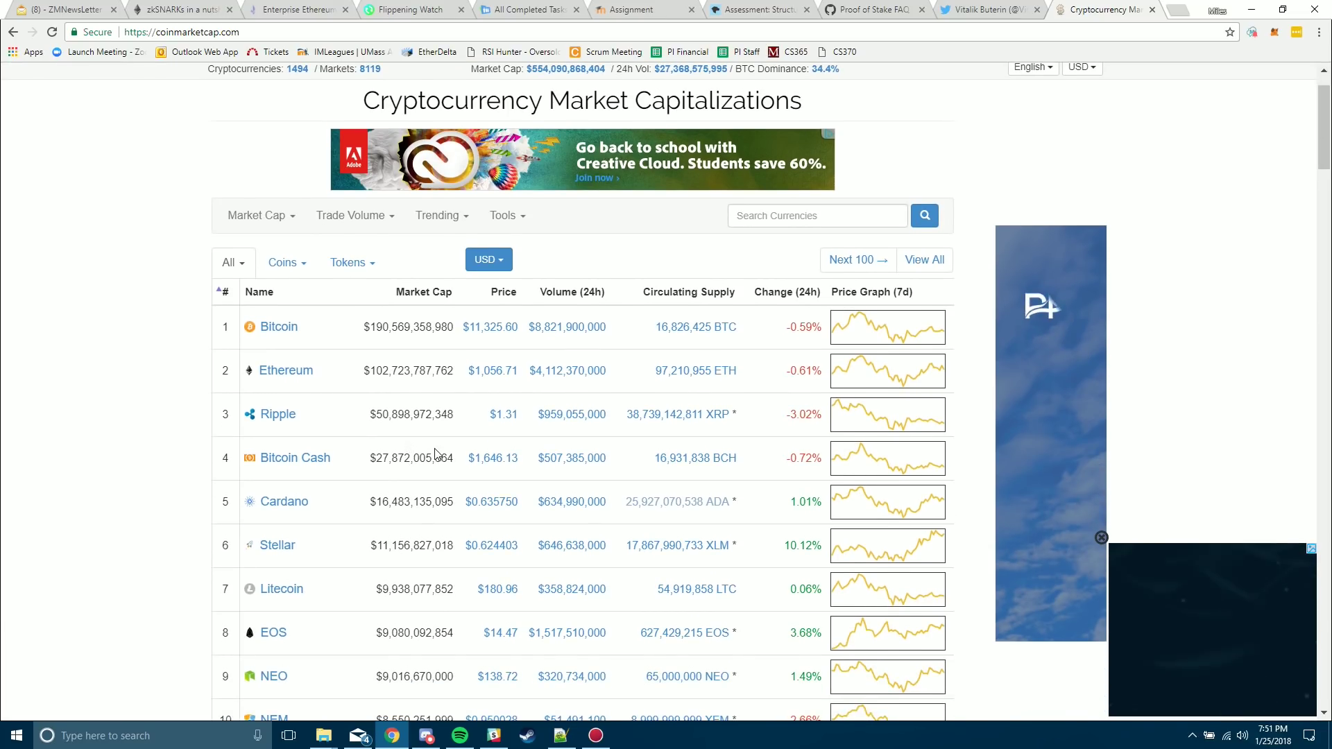
pyautogui.scroll(-1, 437, 455)
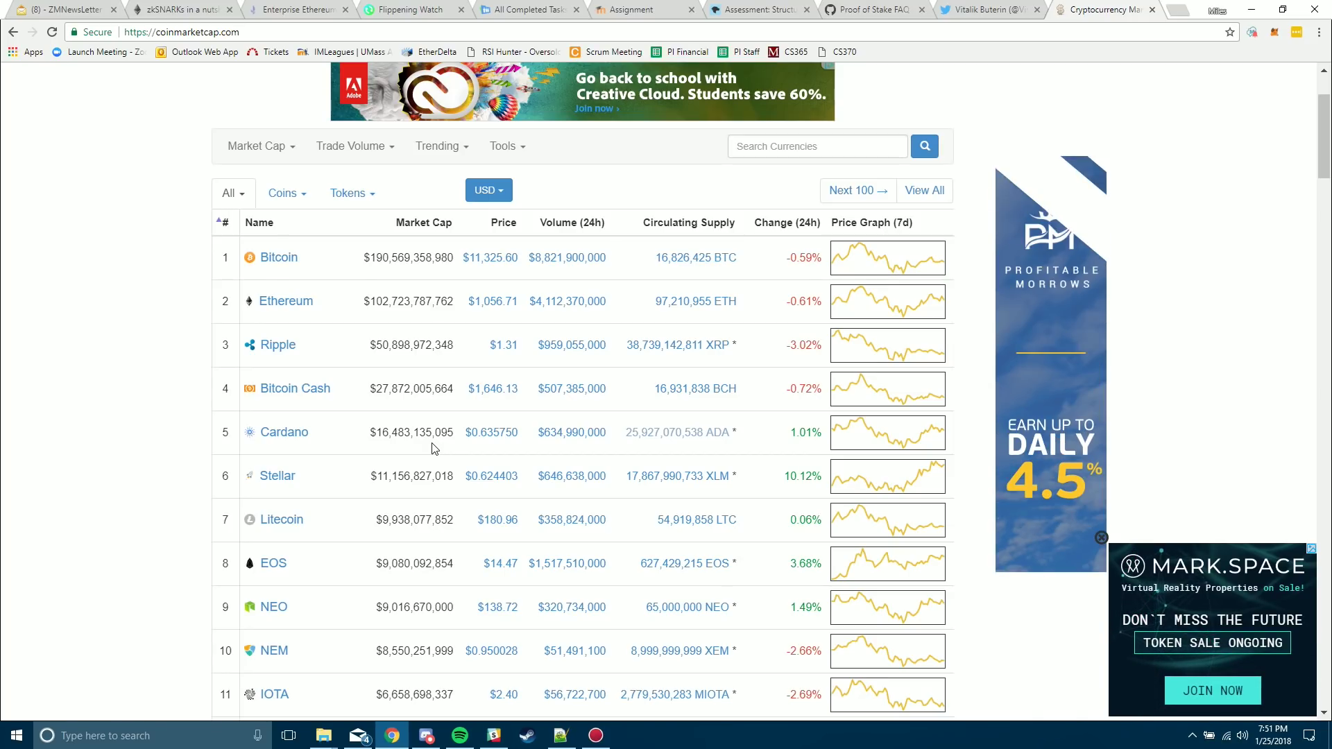
pyautogui.scroll(1, 433, 446)
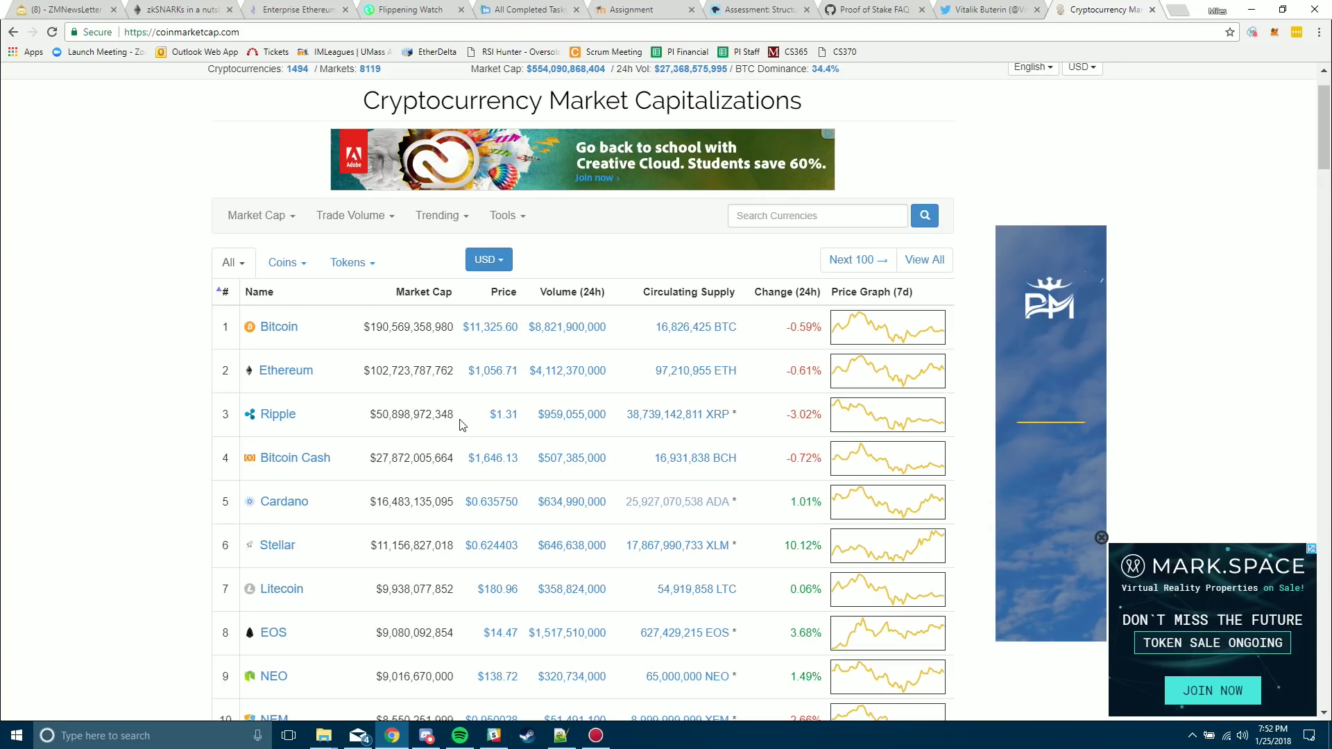
pyautogui.scroll(-1, 546, 381)
pyautogui.scroll(2, 610, 441)
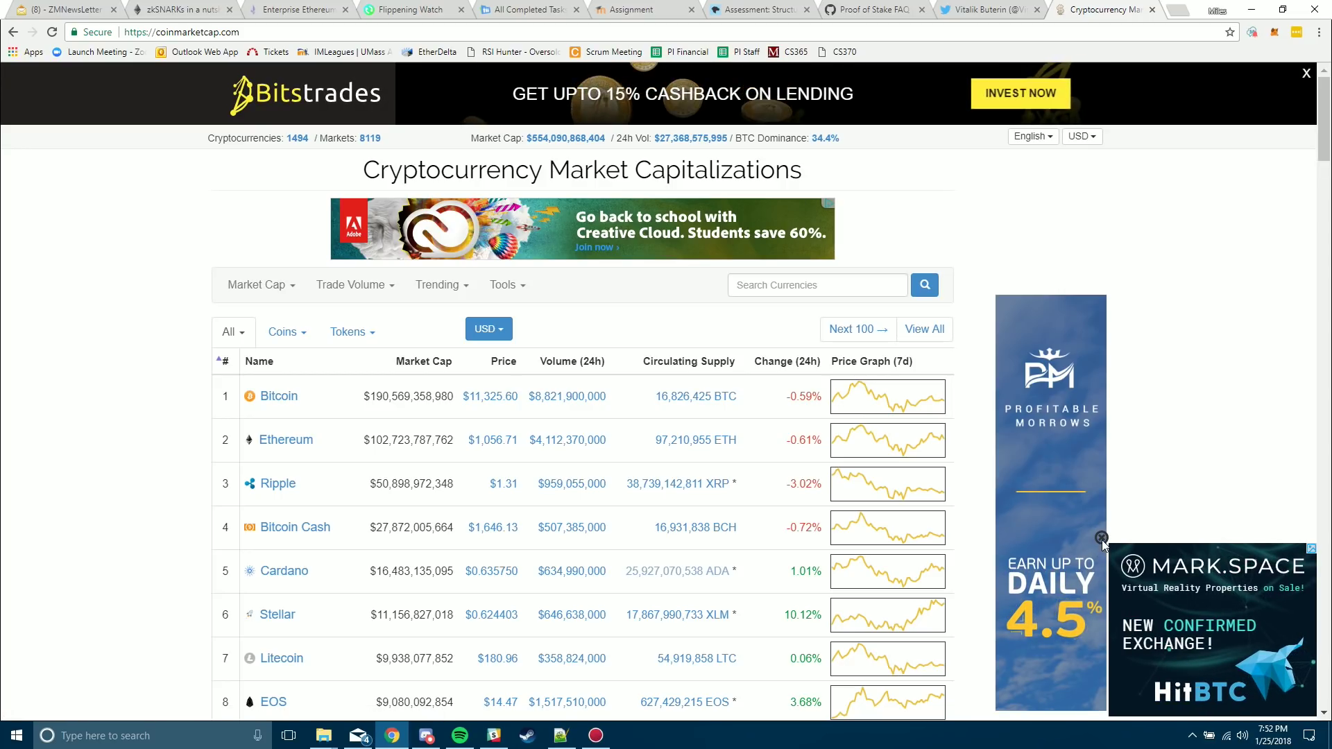
# - Close the Mark.Space/HitBTC pop-up ad in the lower right of CoinMarketCap
pyautogui.click(1101, 537)
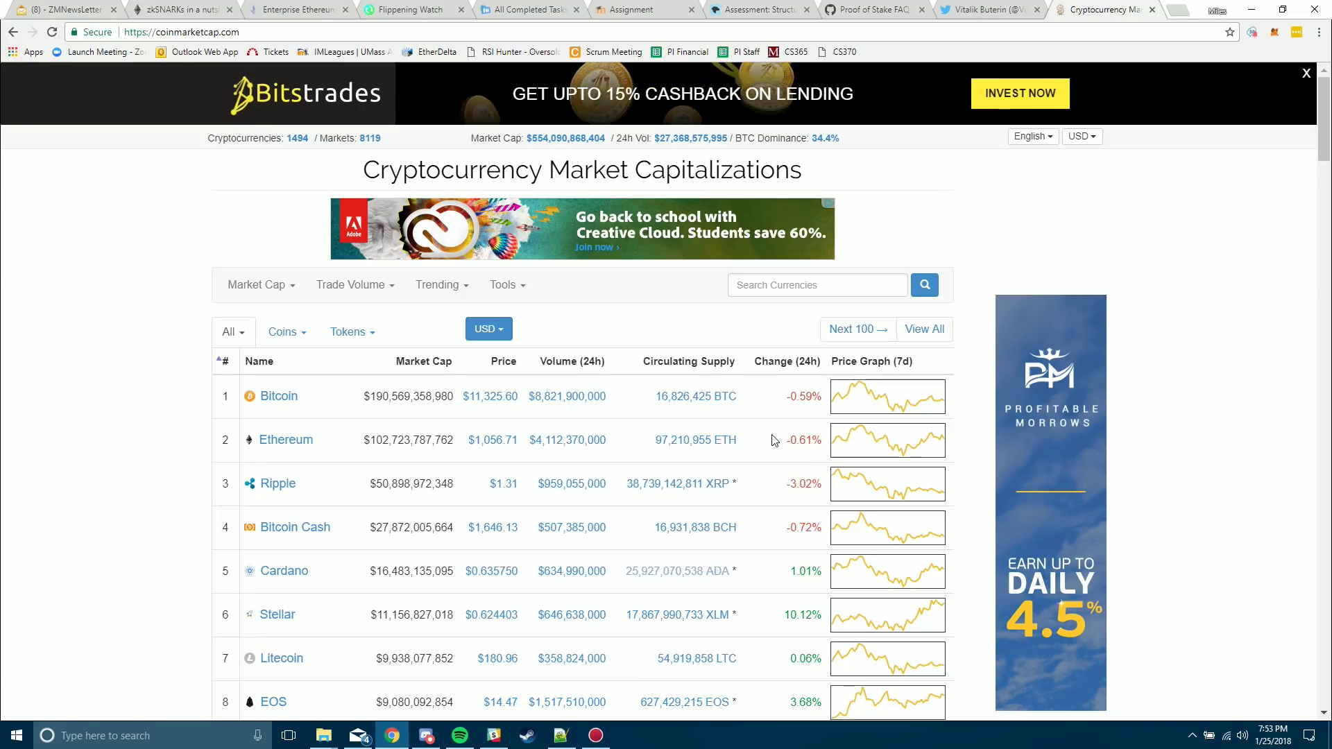
pyautogui.scroll(-1, 771, 443)
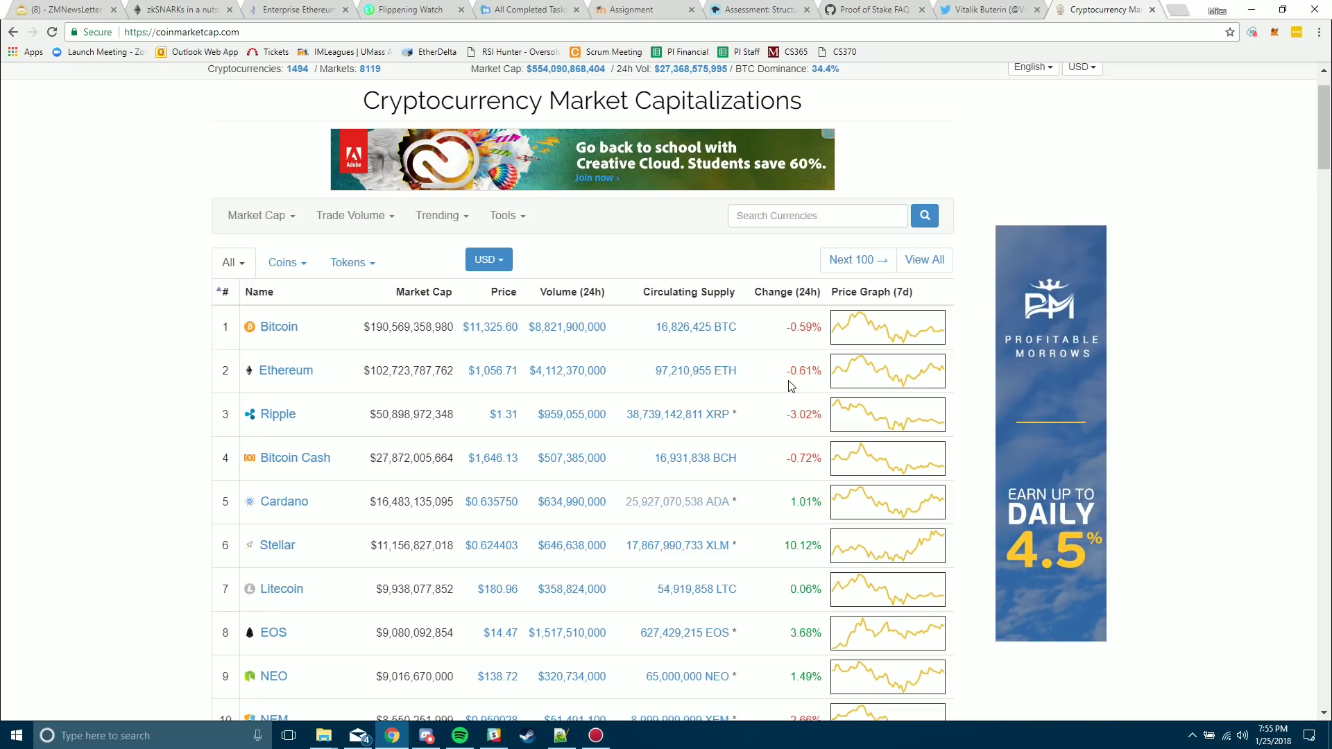
pyautogui.click(287, 371)
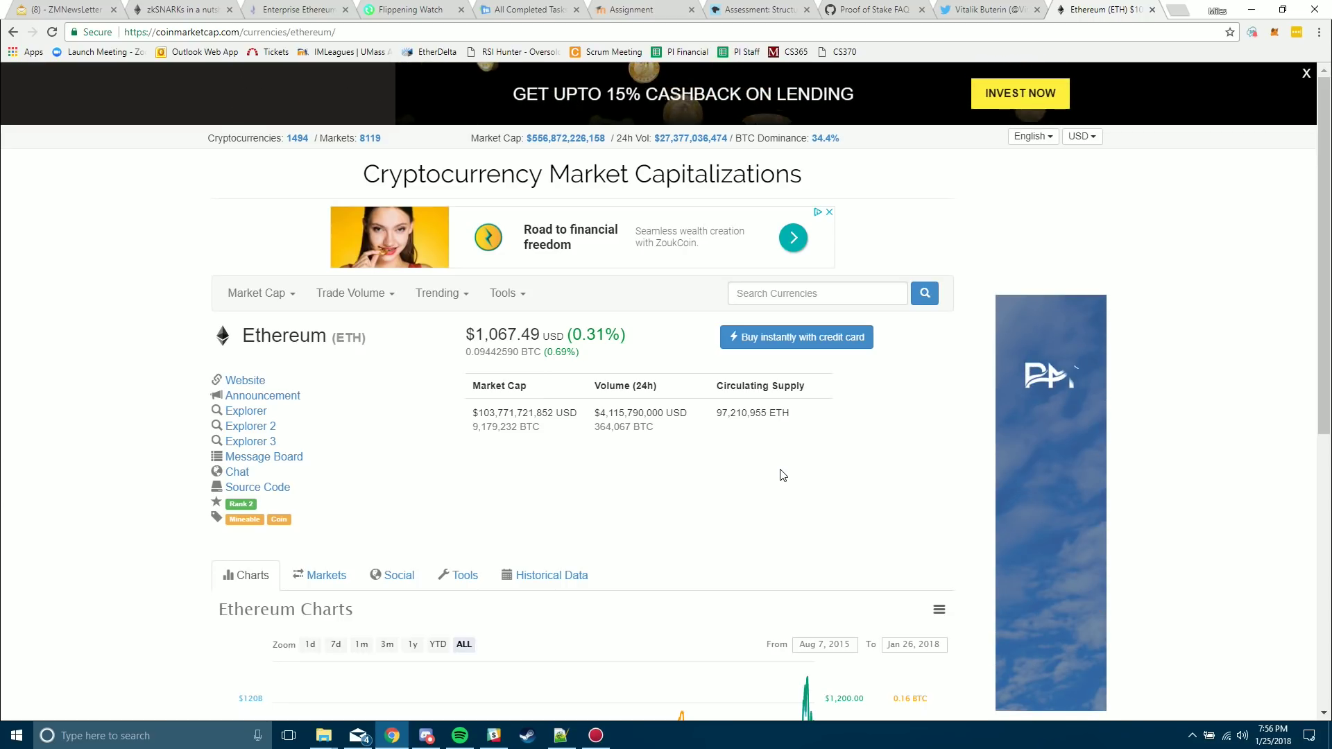
pyautogui.click(12, 31)
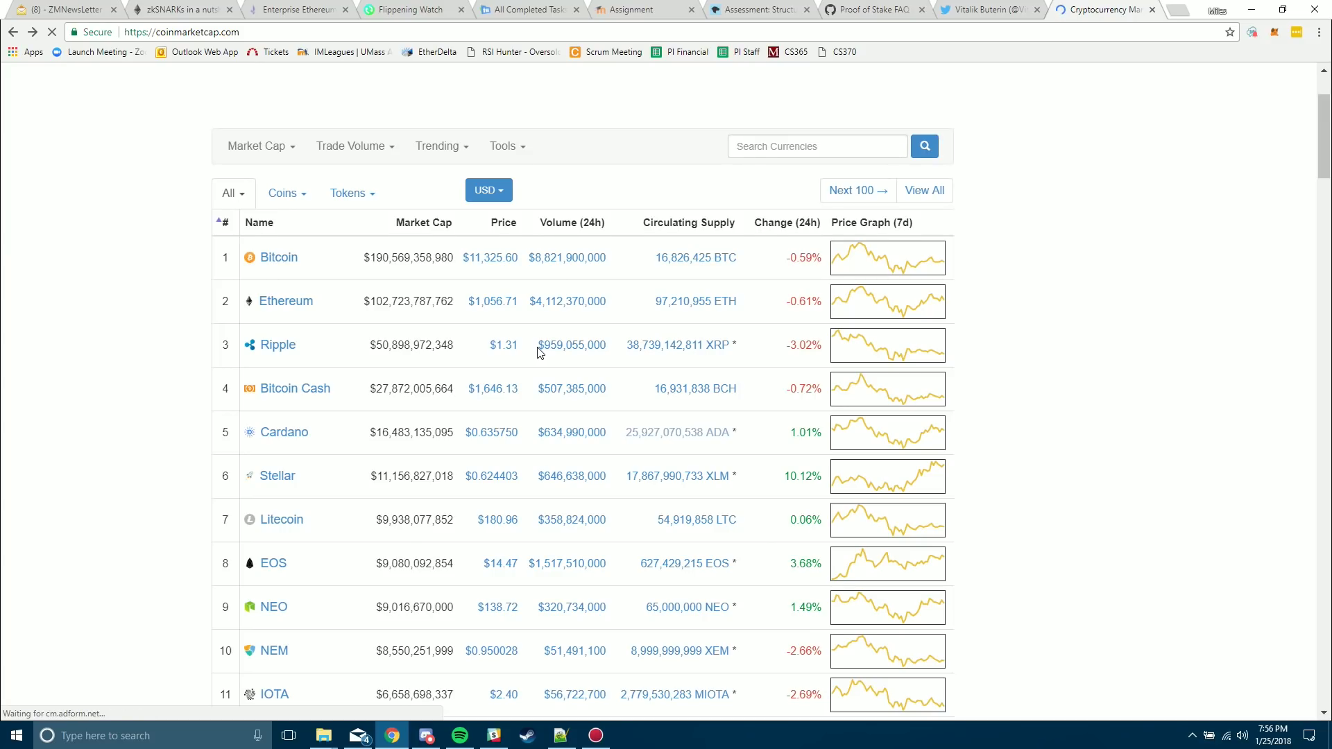
pyautogui.scroll(-1, 538, 352)
pyautogui.scroll(-2, 541, 347)
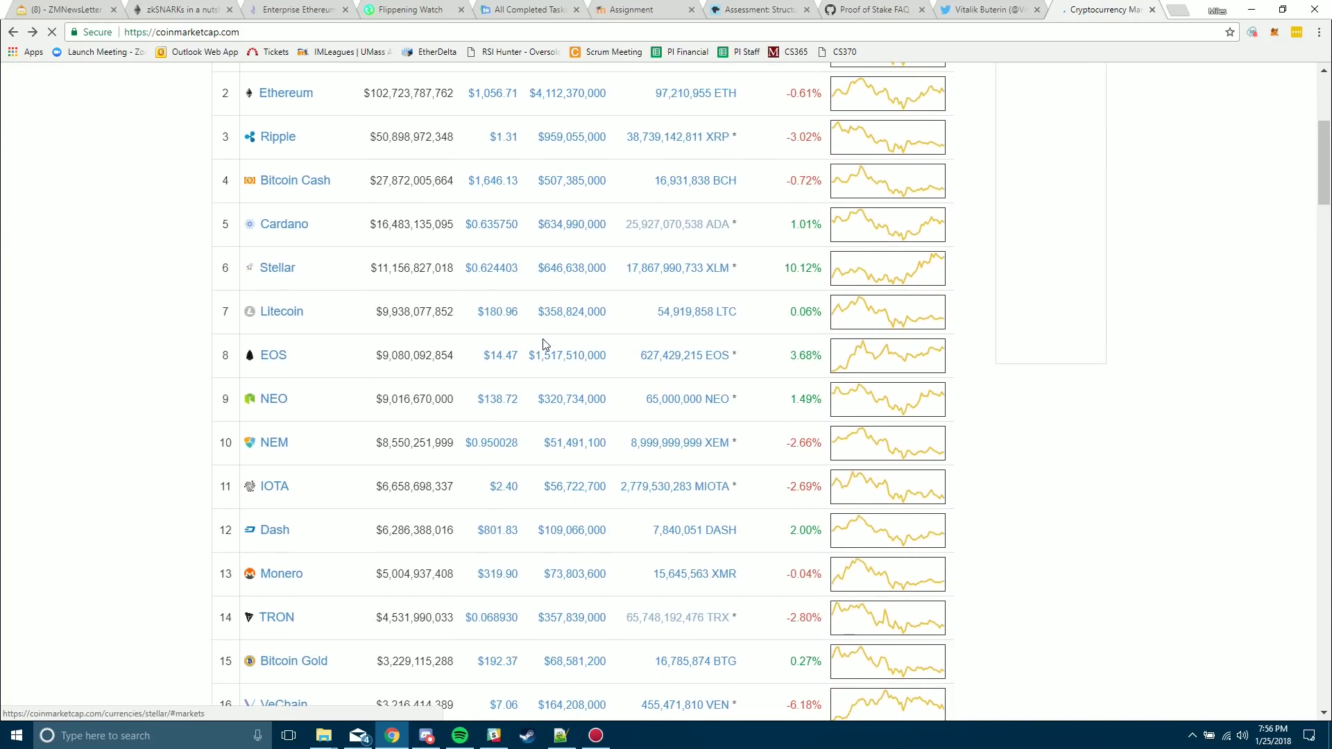
pyautogui.scroll(-1, 365, 468)
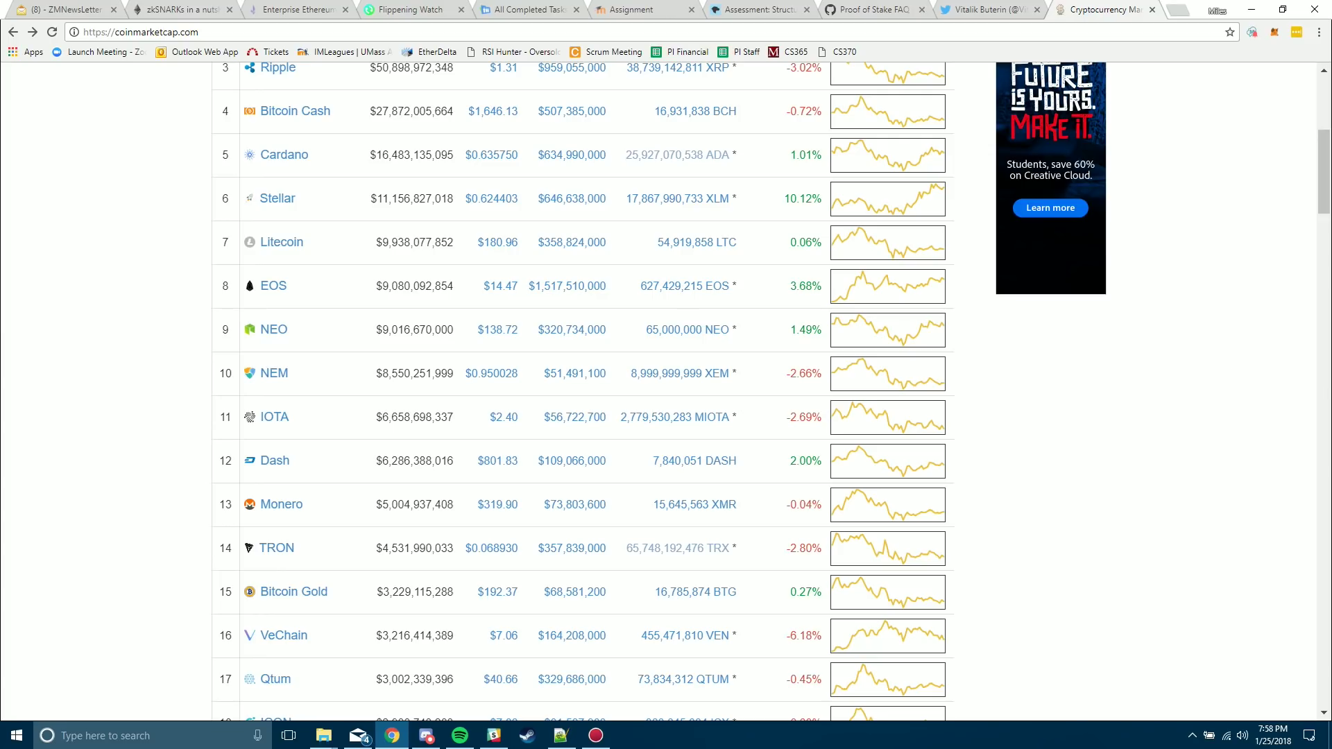
pyautogui.scroll(2, 977, 396)
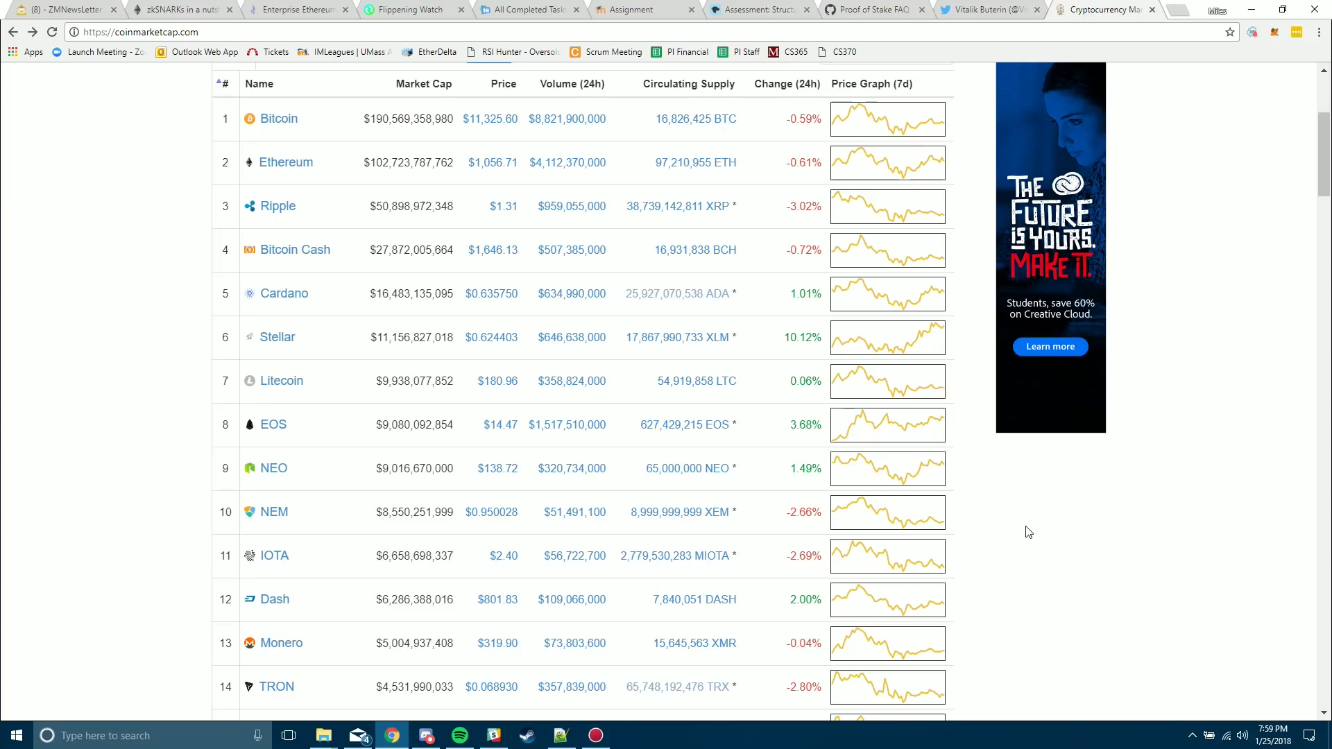
pyautogui.scroll(2, 1026, 532)
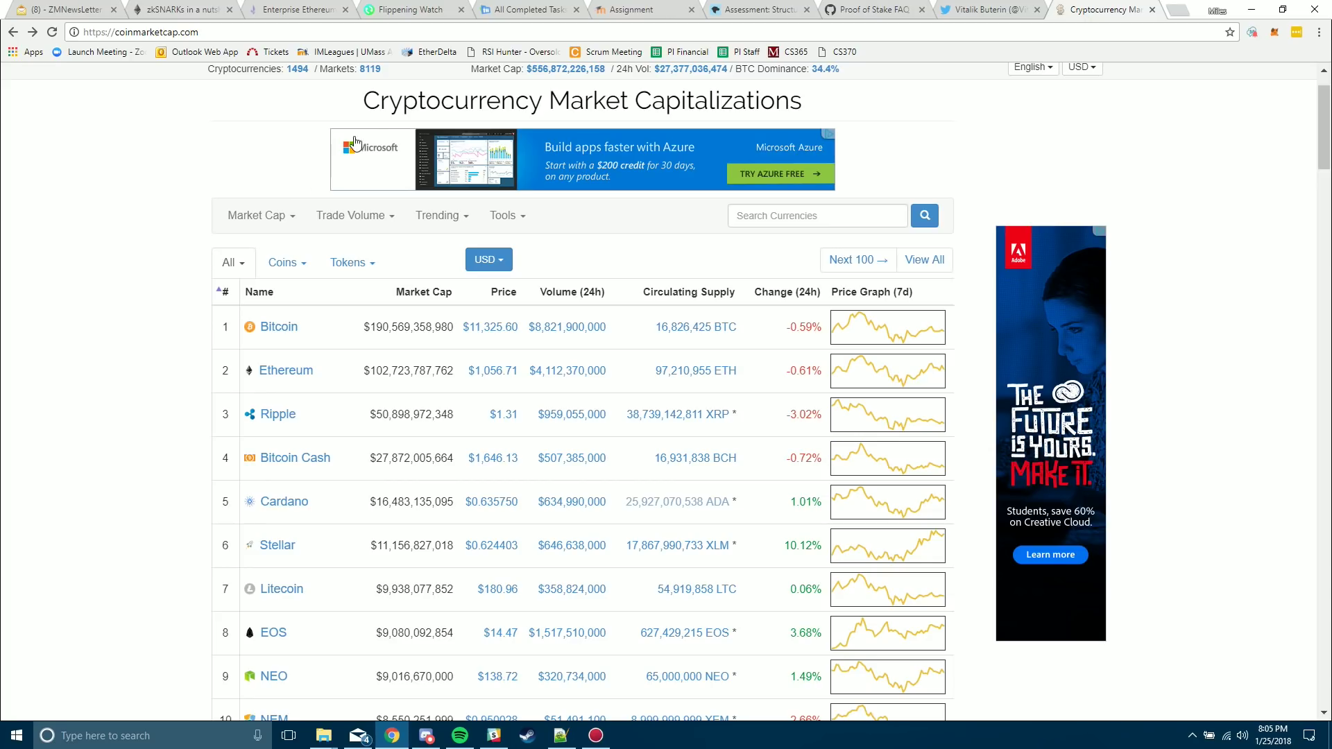
# - Switch to the Flippening Watch site comparing Ethereum and Bitcoin
pyautogui.click(435, 9)
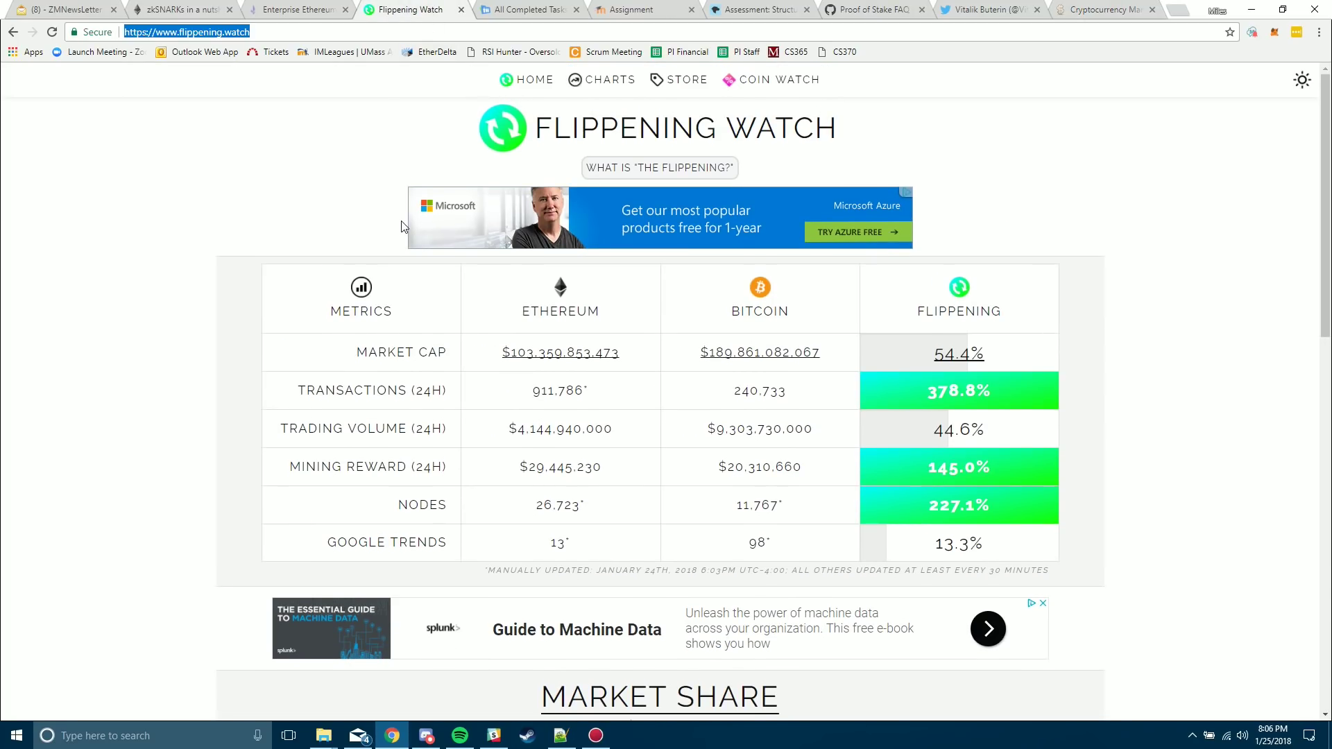
pyautogui.press('Return')
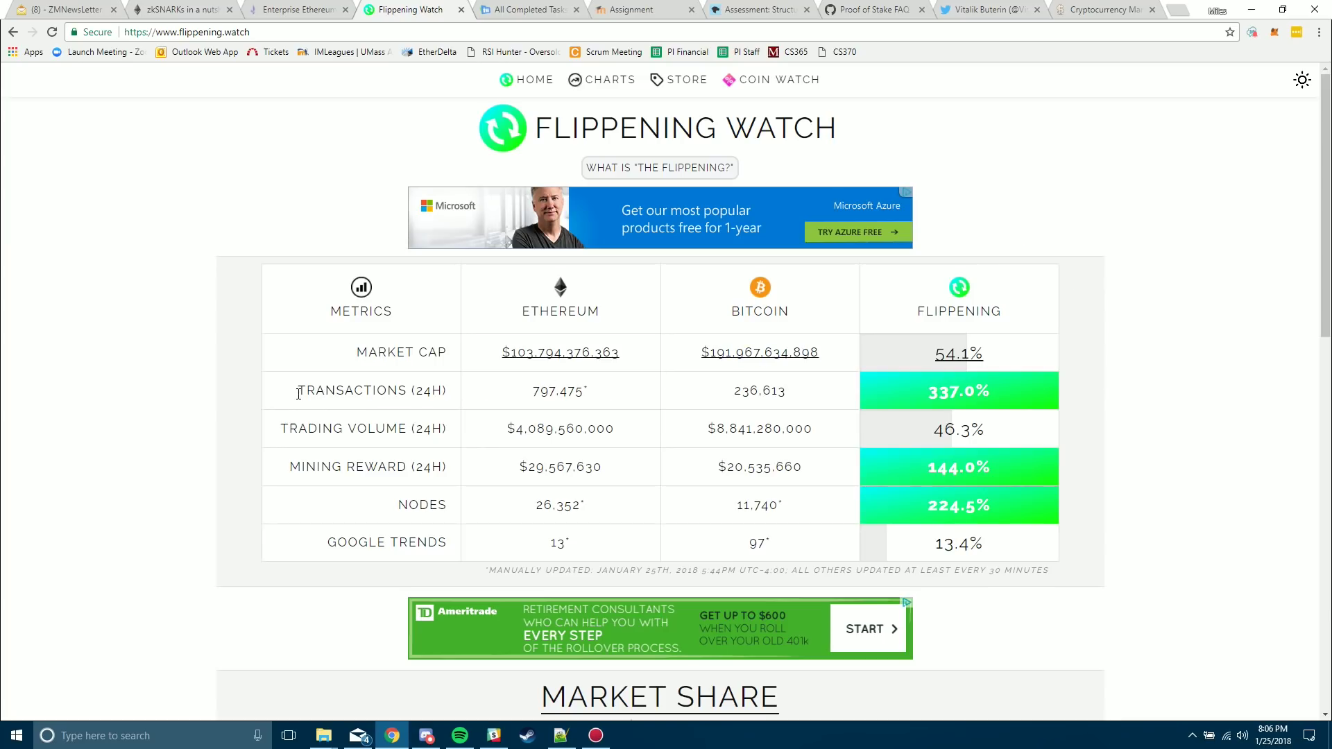
pyautogui.moveTo(299, 393); pyautogui.dragTo(799, 397)
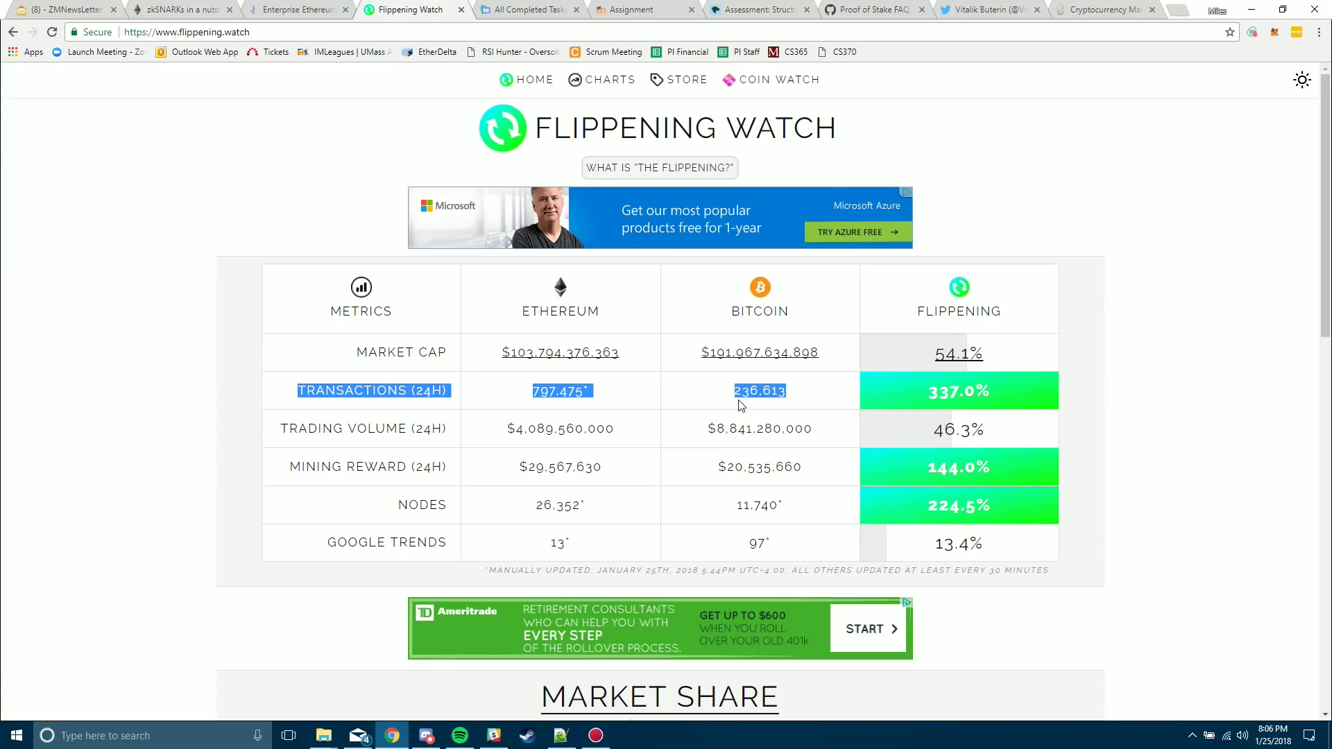
pyautogui.click(666, 407)
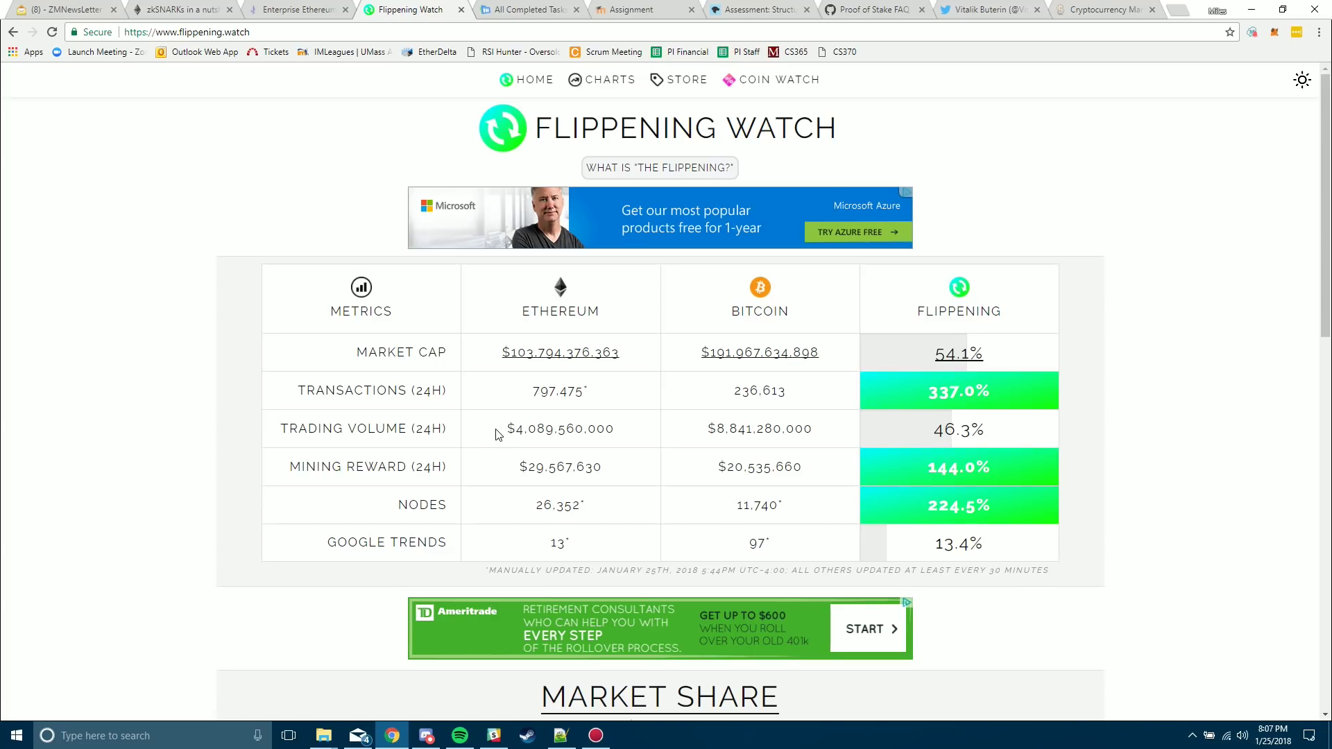
pyautogui.moveTo(497, 433); pyautogui.dragTo(797, 443)
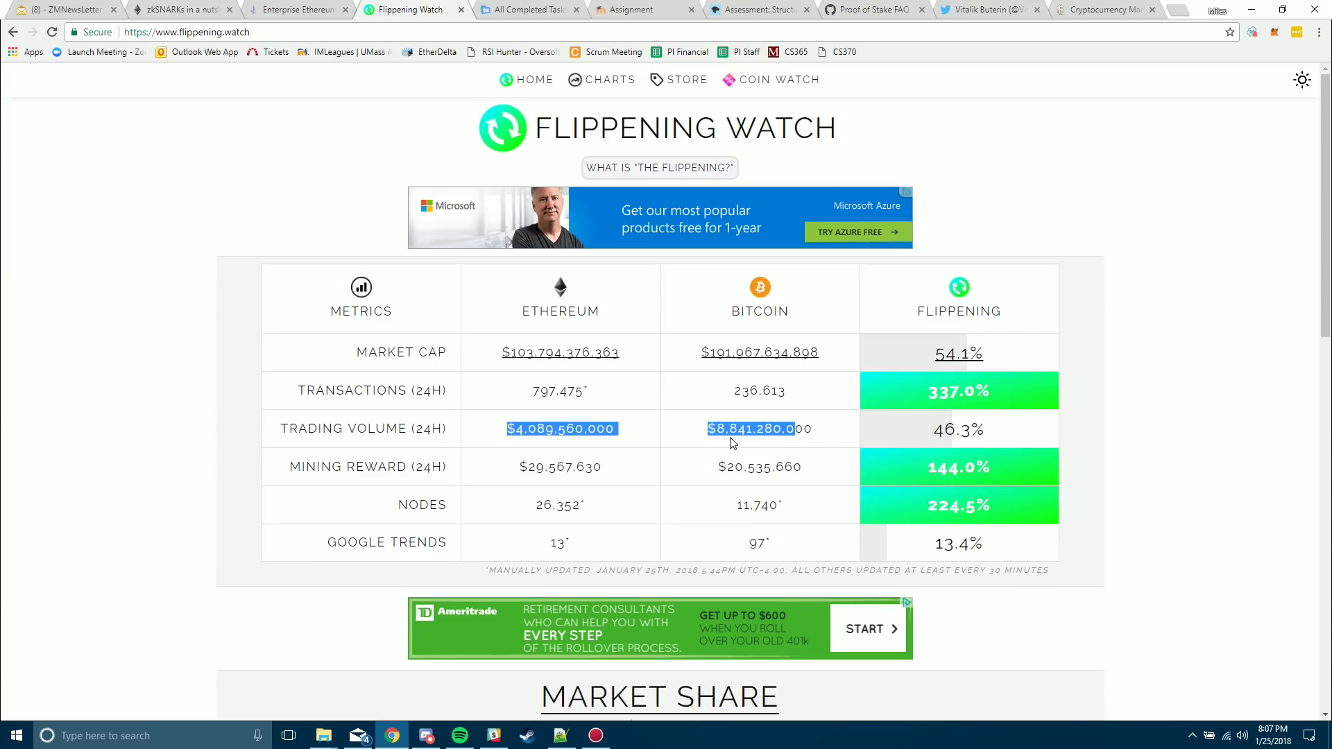
pyautogui.click(596, 437)
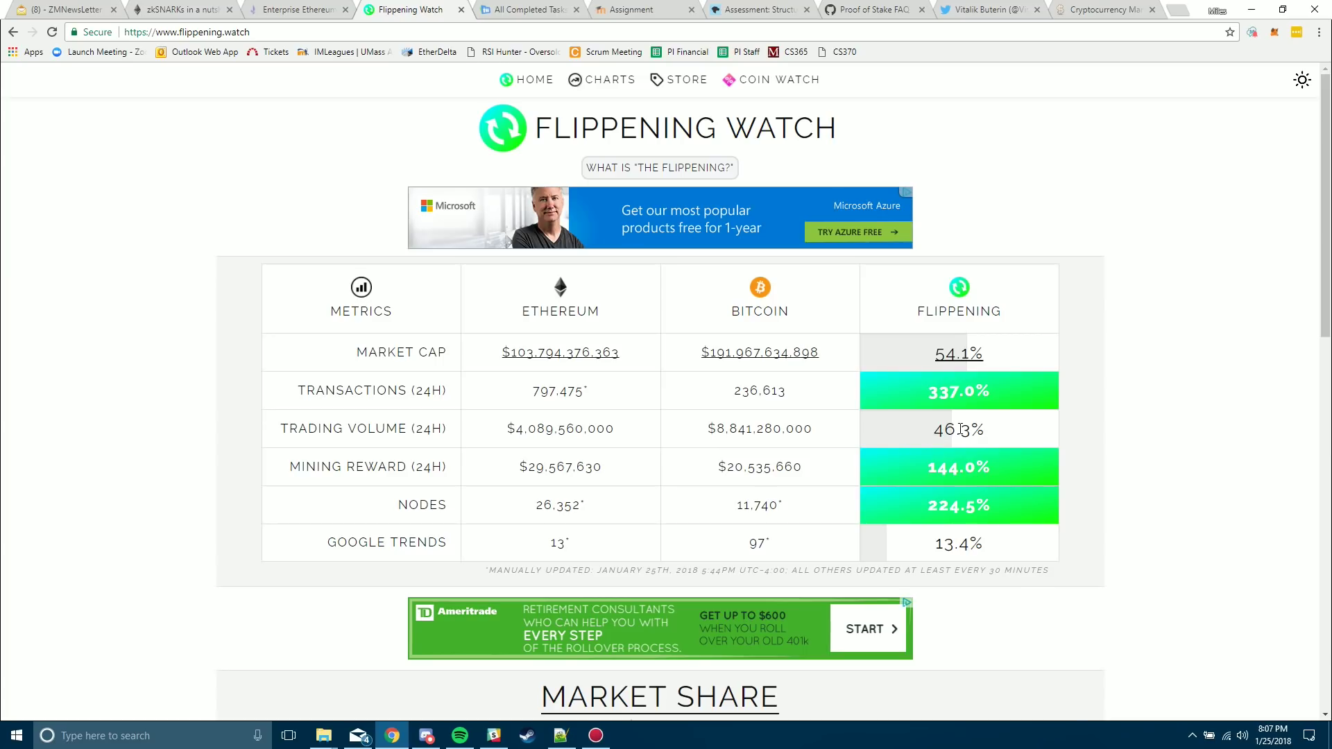
pyautogui.moveTo(1014, 434); pyautogui.dragTo(945, 438)
pyautogui.click(594, 481)
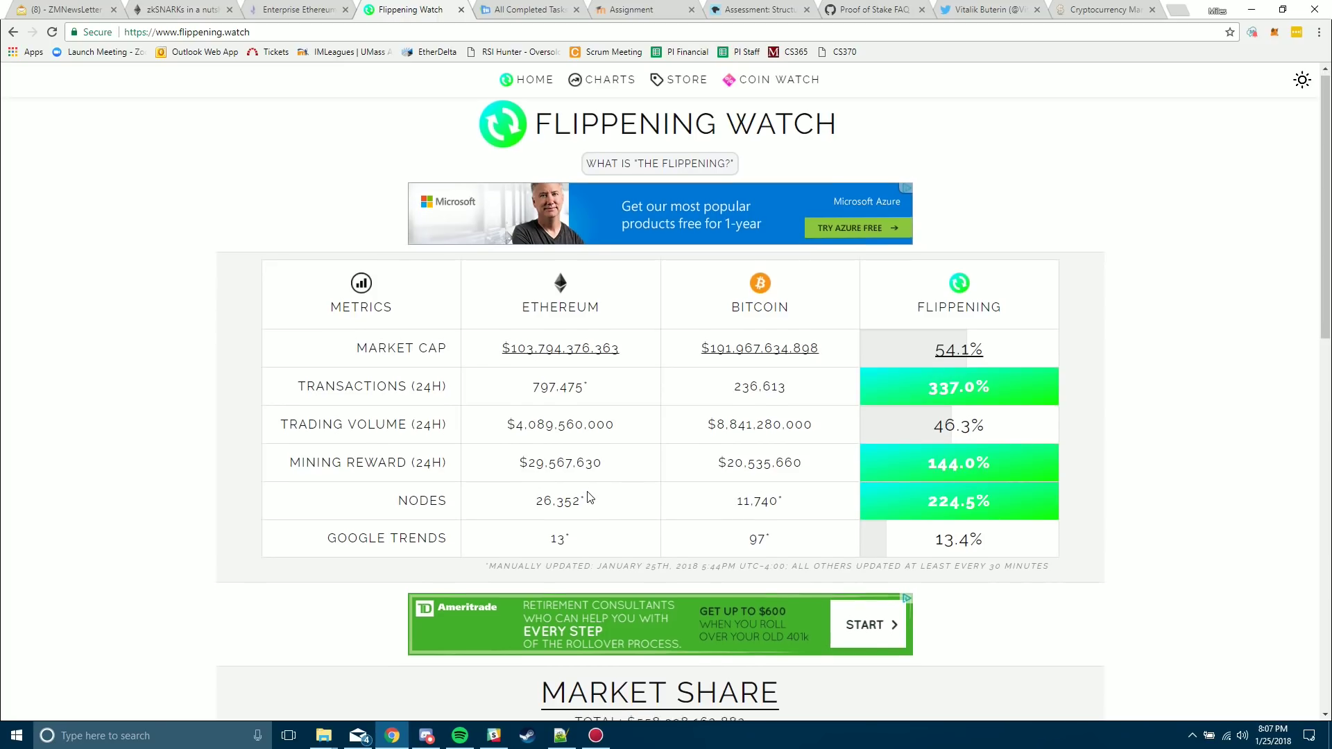
pyautogui.scroll(-1, 957, 500)
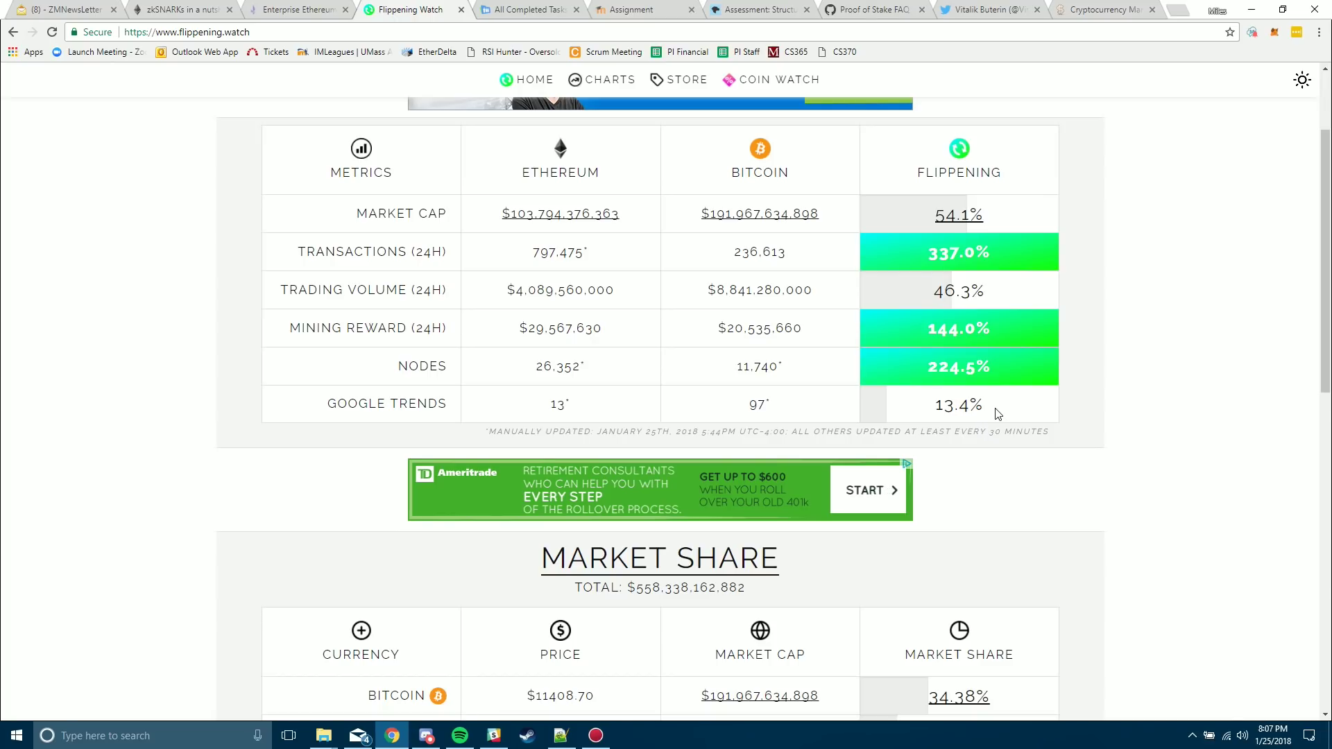
# - Highlight the Google Trends figures: the 13.4% ratio, scores 13 and 97, and Bitcoin's note mark
pyautogui.moveTo(995, 413); pyautogui.dragTo(935, 409)
pyautogui.click(736, 404)
pyautogui.moveTo(797, 407); pyautogui.dragTo(510, 407)
pyautogui.click(596, 406)
pyautogui.moveTo(768, 405); pyautogui.dragTo(759, 405)
pyautogui.click(716, 419)
pyautogui.scroll(-1, 791, 403)
pyautogui.scroll(-1, 774, 383)
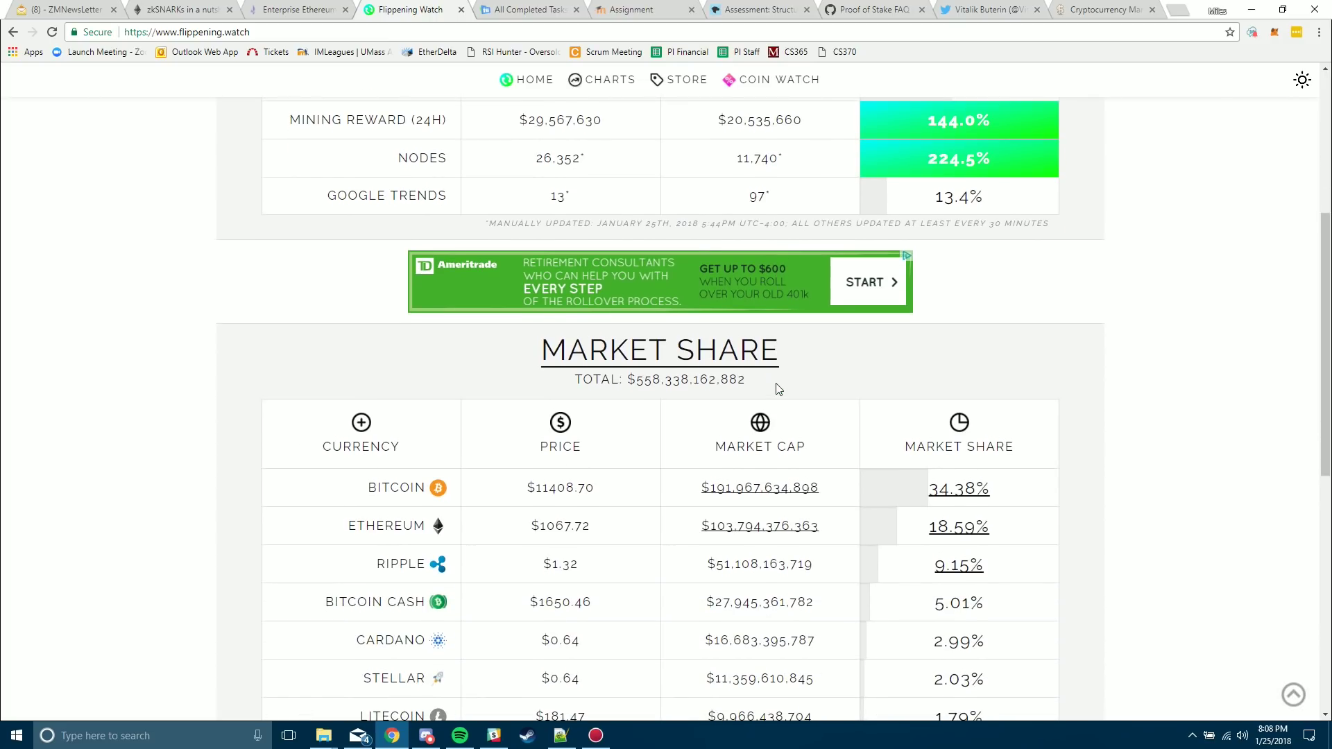
pyautogui.scroll(-1, 776, 382)
pyautogui.scroll(-1, 776, 382)
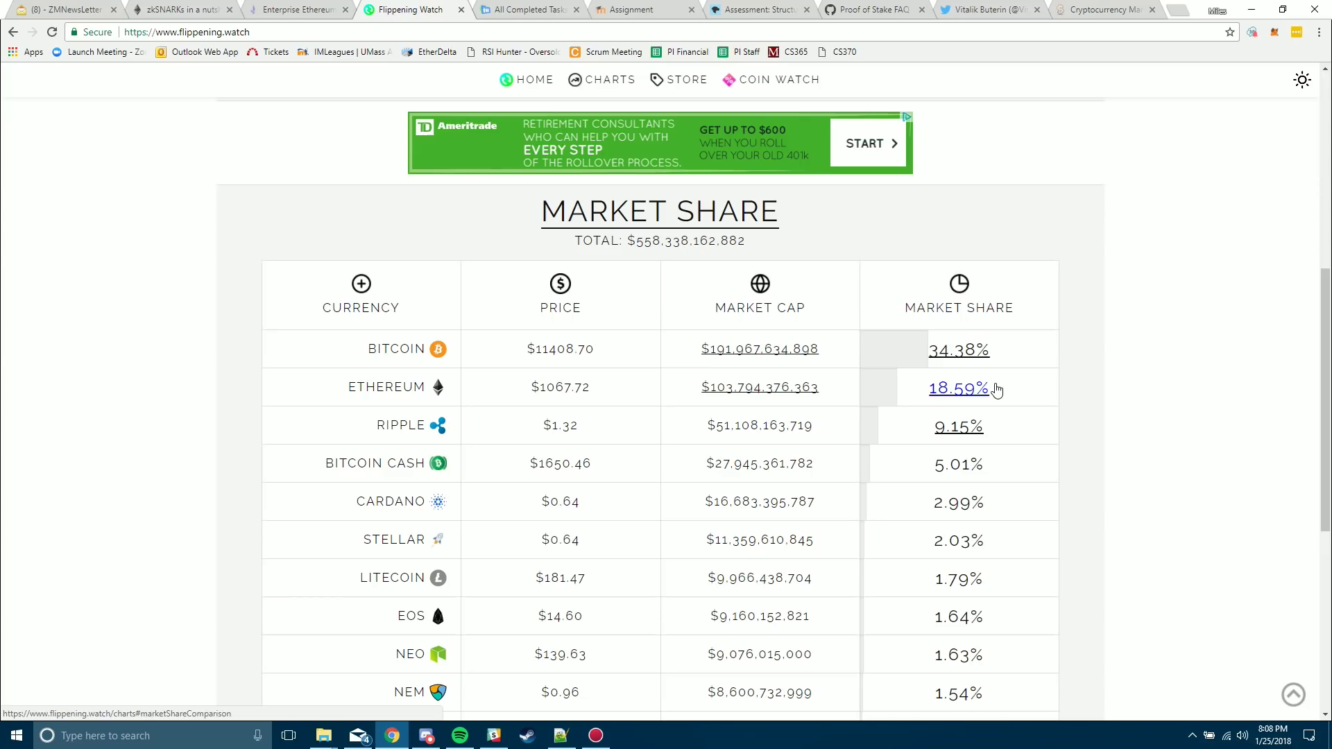
pyautogui.scroll(-2, 996, 387)
pyautogui.scroll(-3, 996, 388)
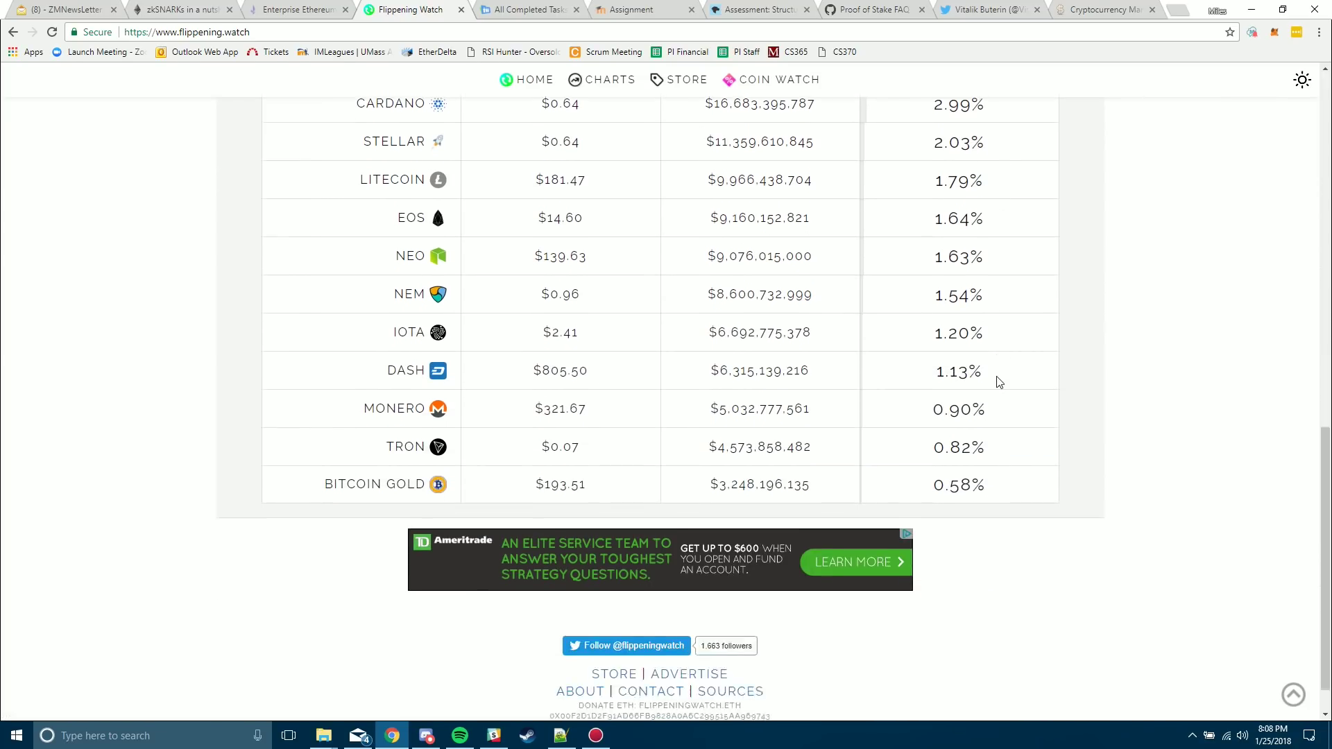
pyautogui.scroll(2, 996, 386)
pyautogui.scroll(2, 995, 383)
pyautogui.scroll(1, 996, 382)
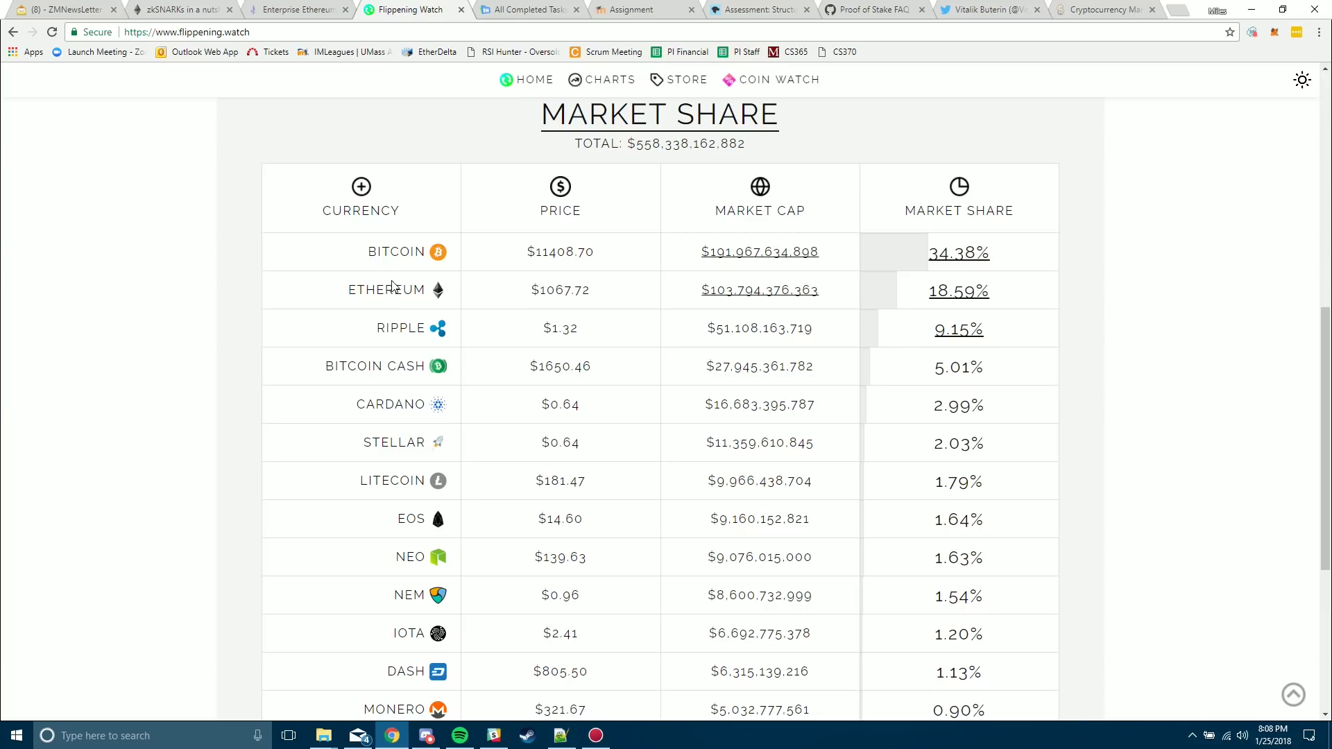
pyautogui.scroll(-1, 511, 267)
pyautogui.scroll(-1, 535, 267)
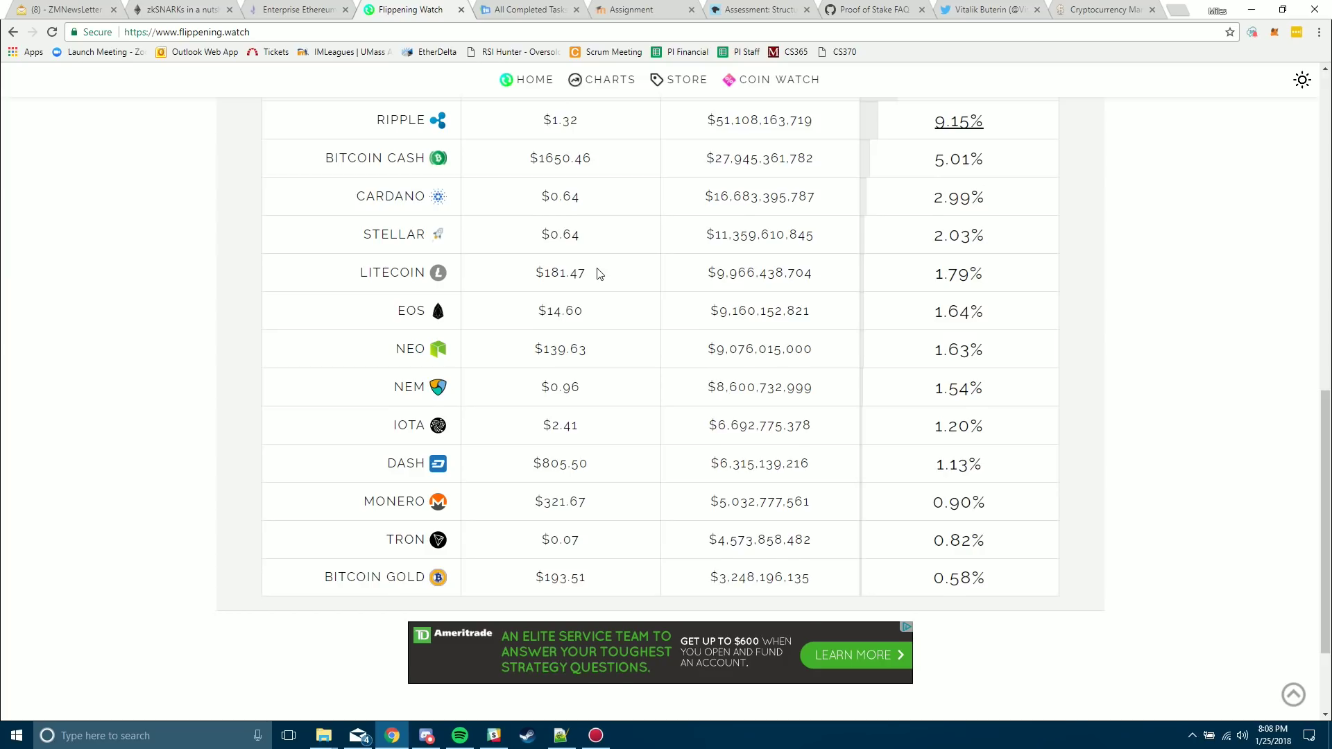
pyautogui.scroll(2, 598, 273)
pyautogui.scroll(1, 599, 272)
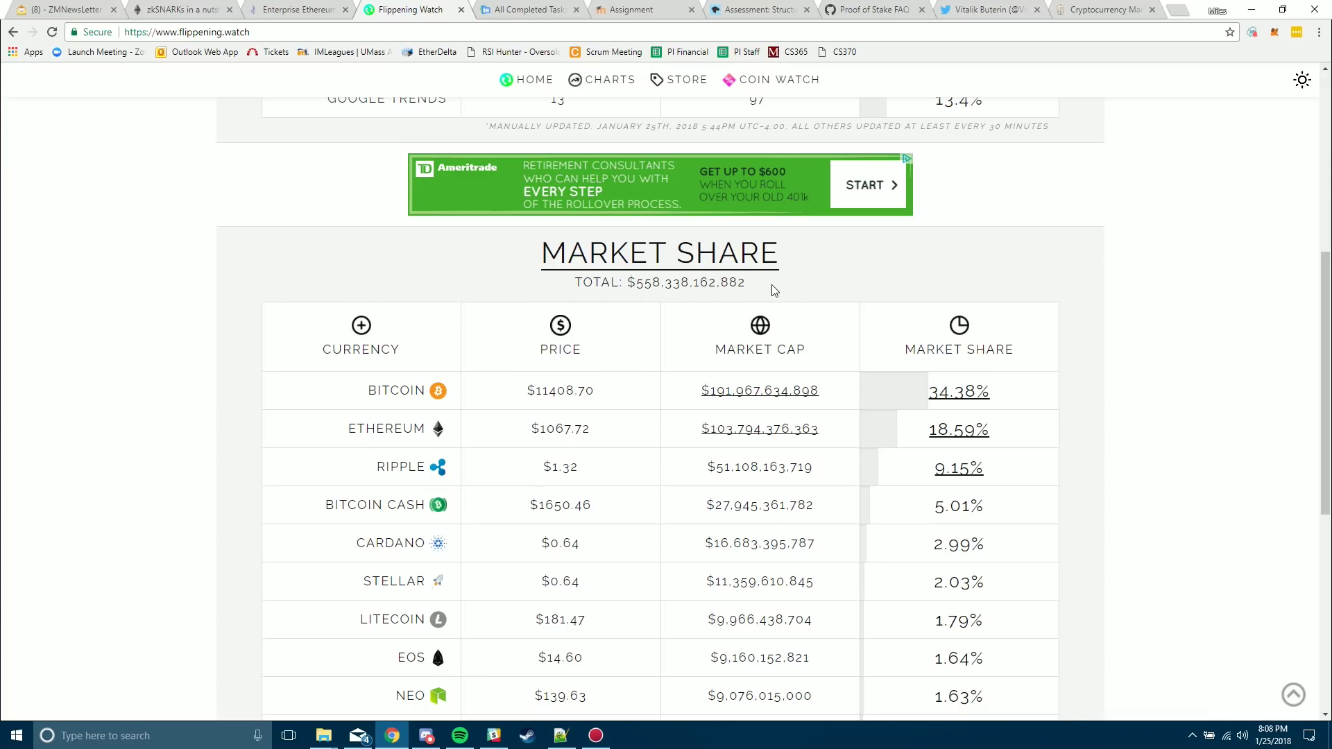
pyautogui.scroll(3, 774, 291)
pyautogui.scroll(2, 822, 299)
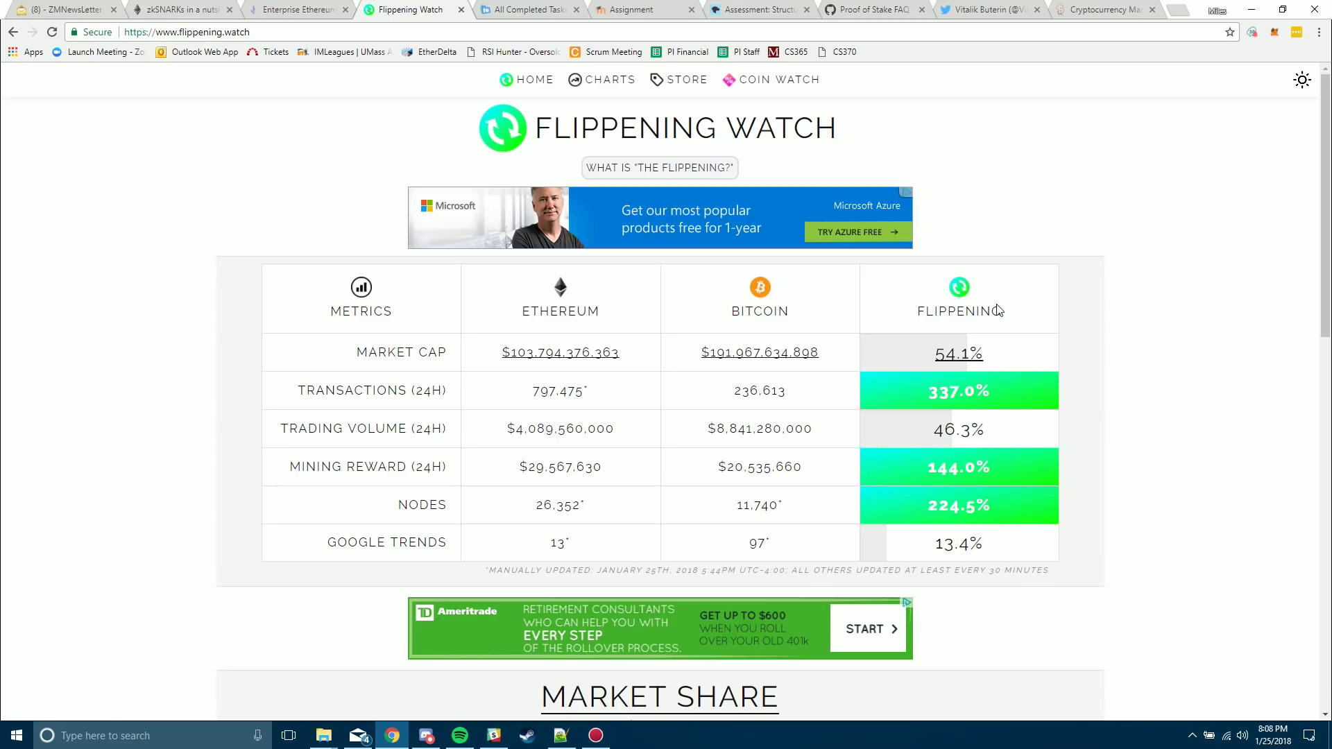
# - Highlight the FLIPPENING column heading in the top metrics table, then deselect it
pyautogui.moveTo(1000, 308); pyautogui.dragTo(890, 308)
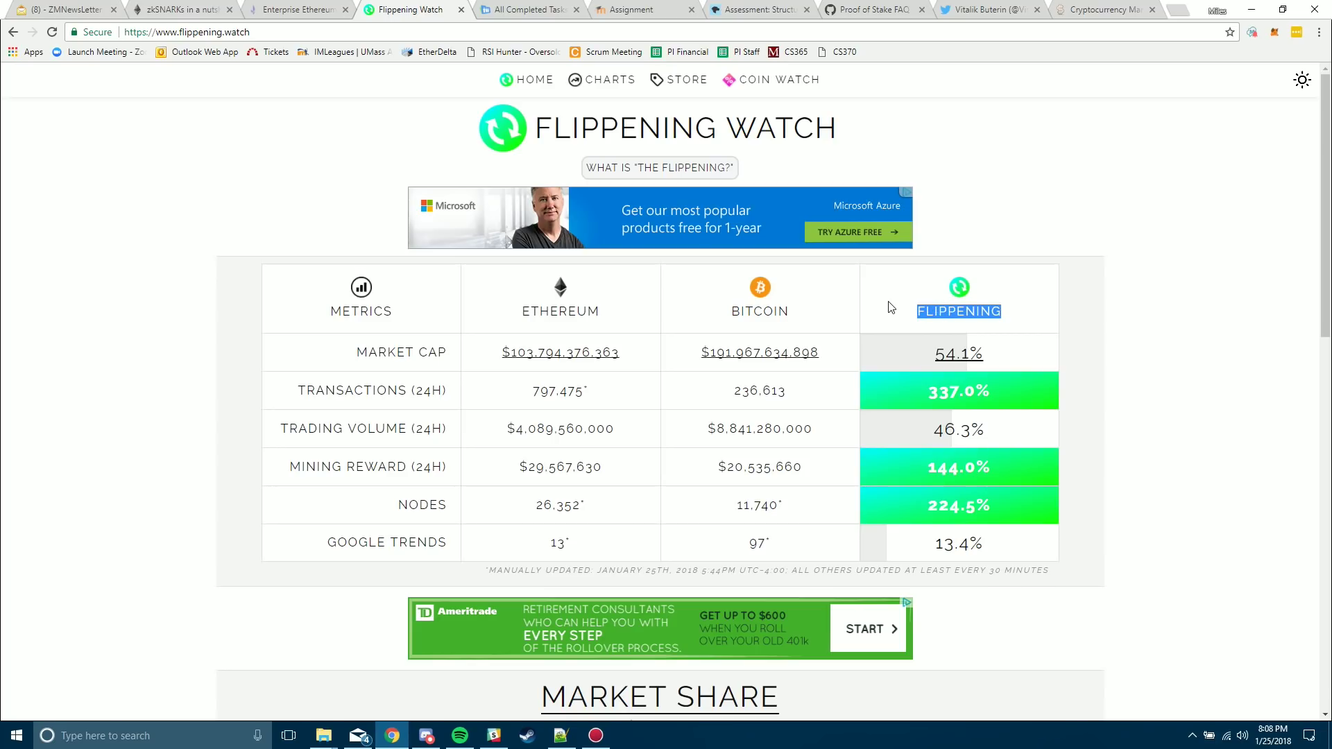
pyautogui.click(889, 307)
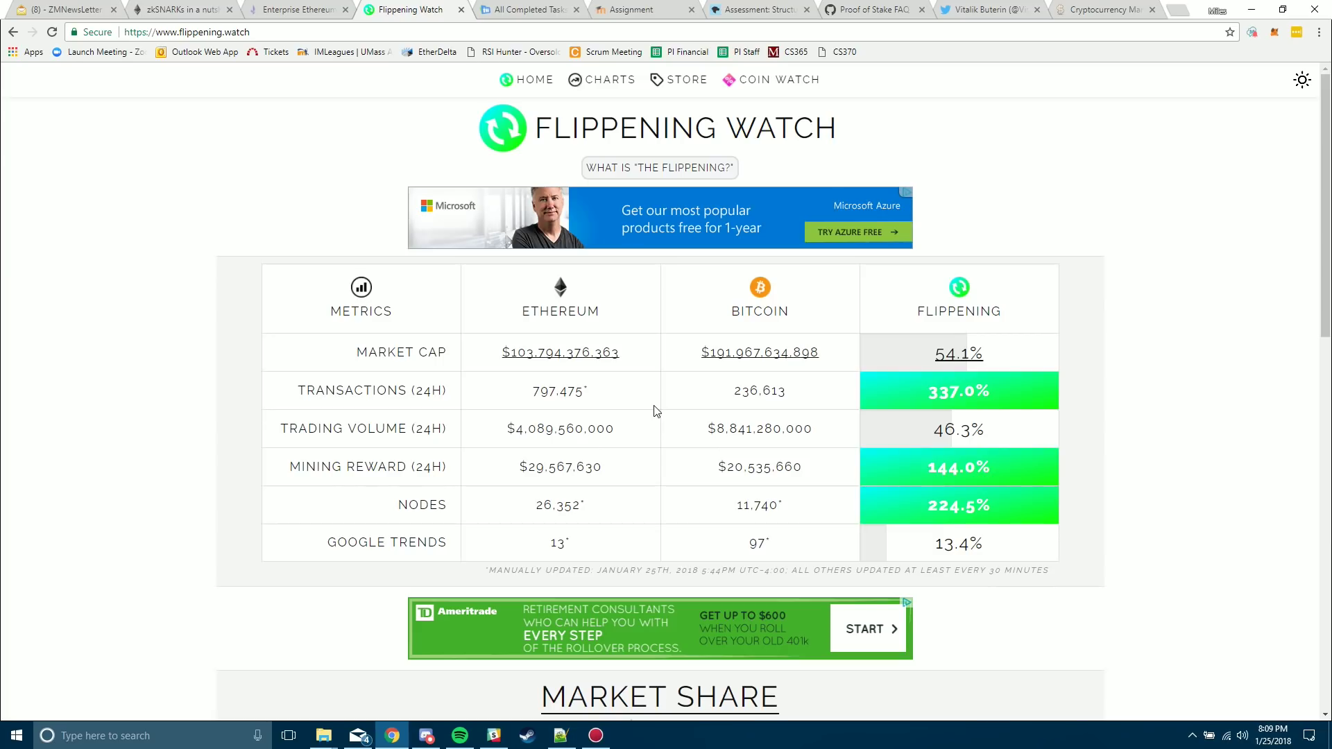
# - Switch to Vitalik Buterin's Twitter profile with 5,683 tweets and 591K followers
pyautogui.click(952, 9)
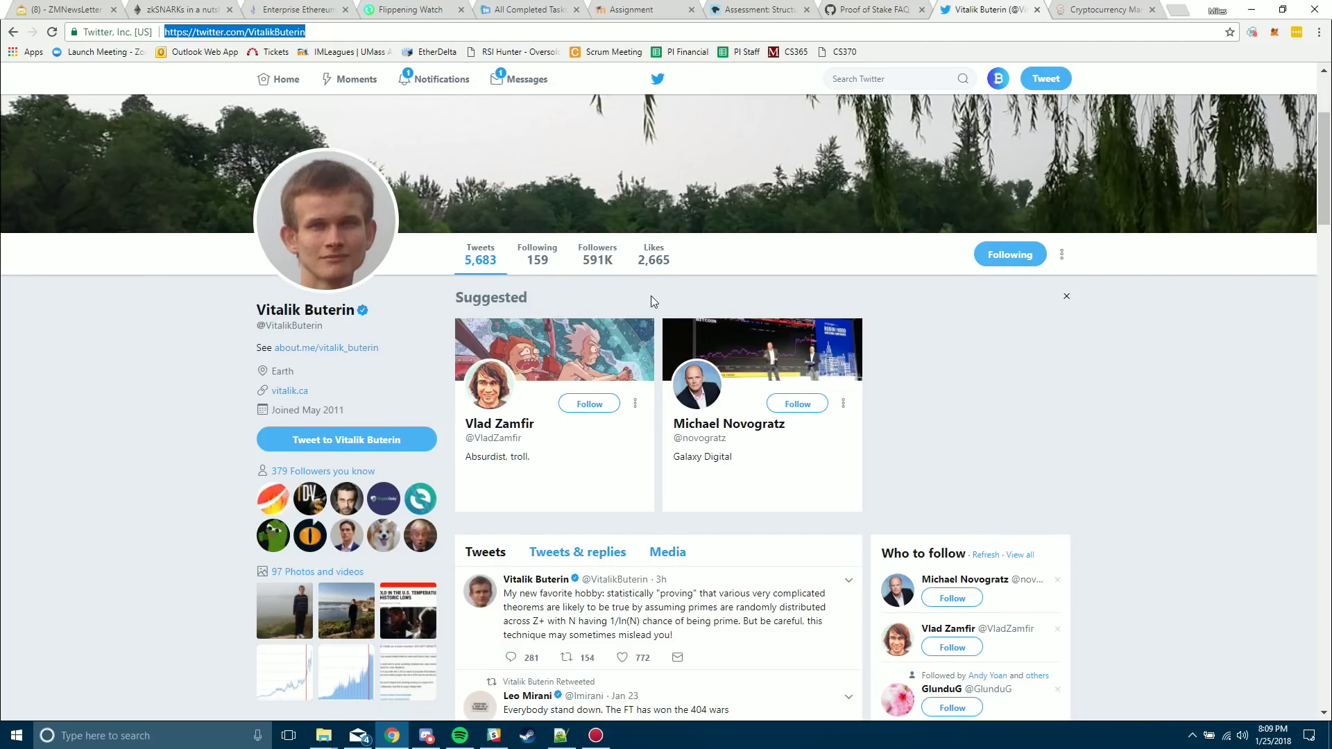
pyautogui.scroll(-3, 651, 296)
pyautogui.scroll(-2, 752, 344)
pyautogui.scroll(-1, 752, 343)
pyautogui.scroll(-3, 752, 343)
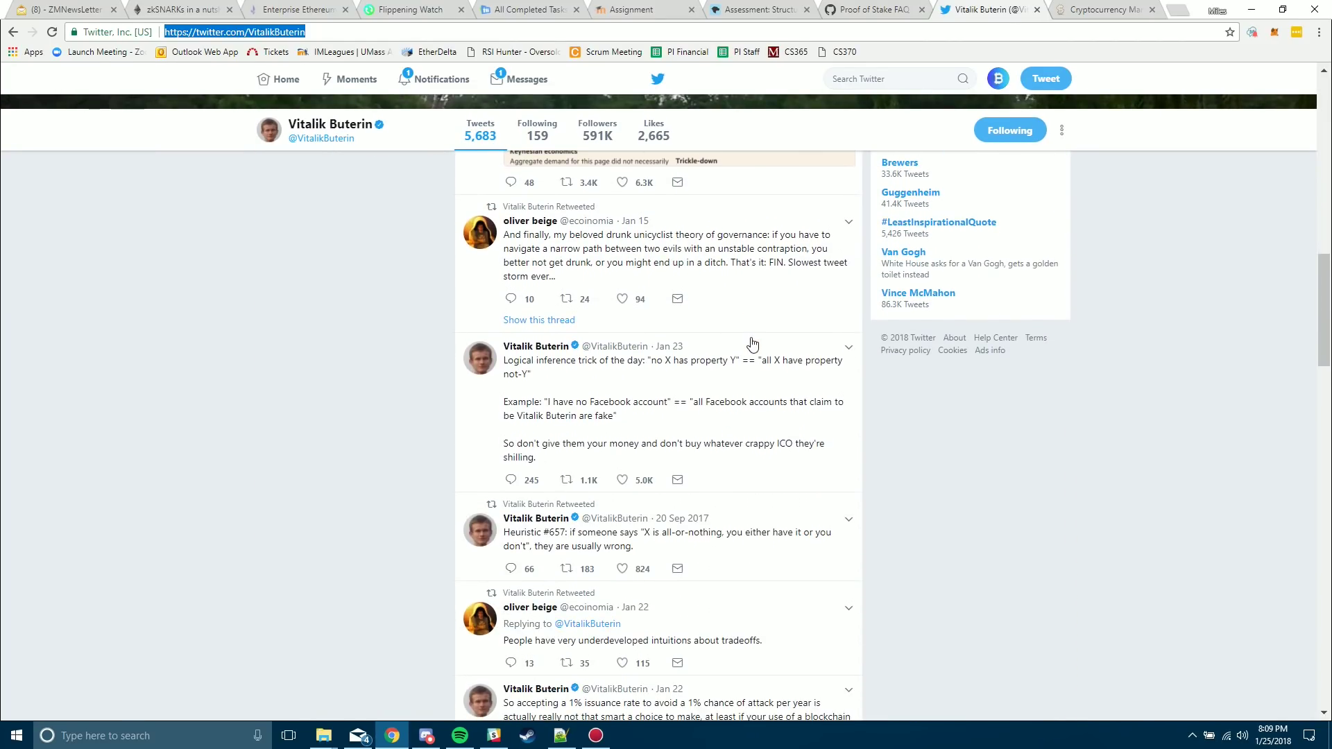
pyautogui.scroll(-1, 752, 343)
pyautogui.scroll(-1, 752, 343)
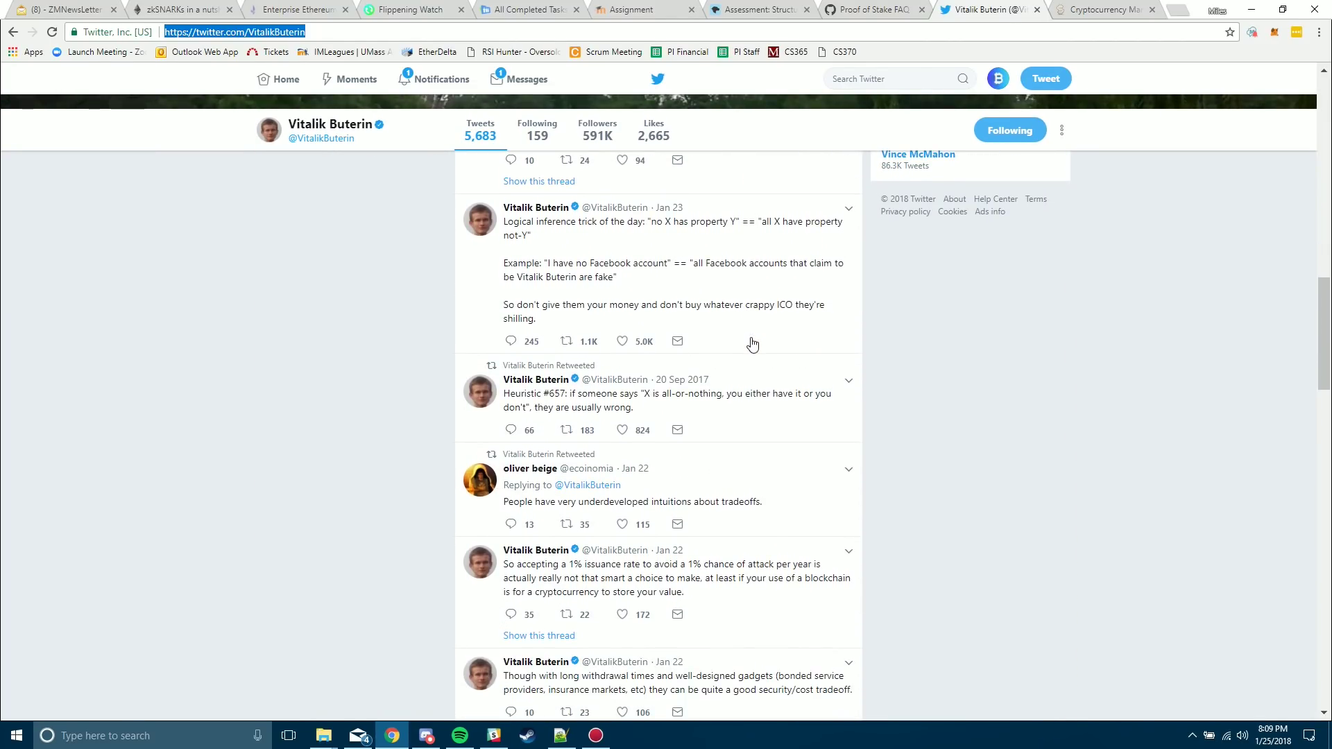
pyautogui.scroll(2, 1104, 312)
pyautogui.scroll(2, 1108, 327)
pyautogui.scroll(1, 1110, 326)
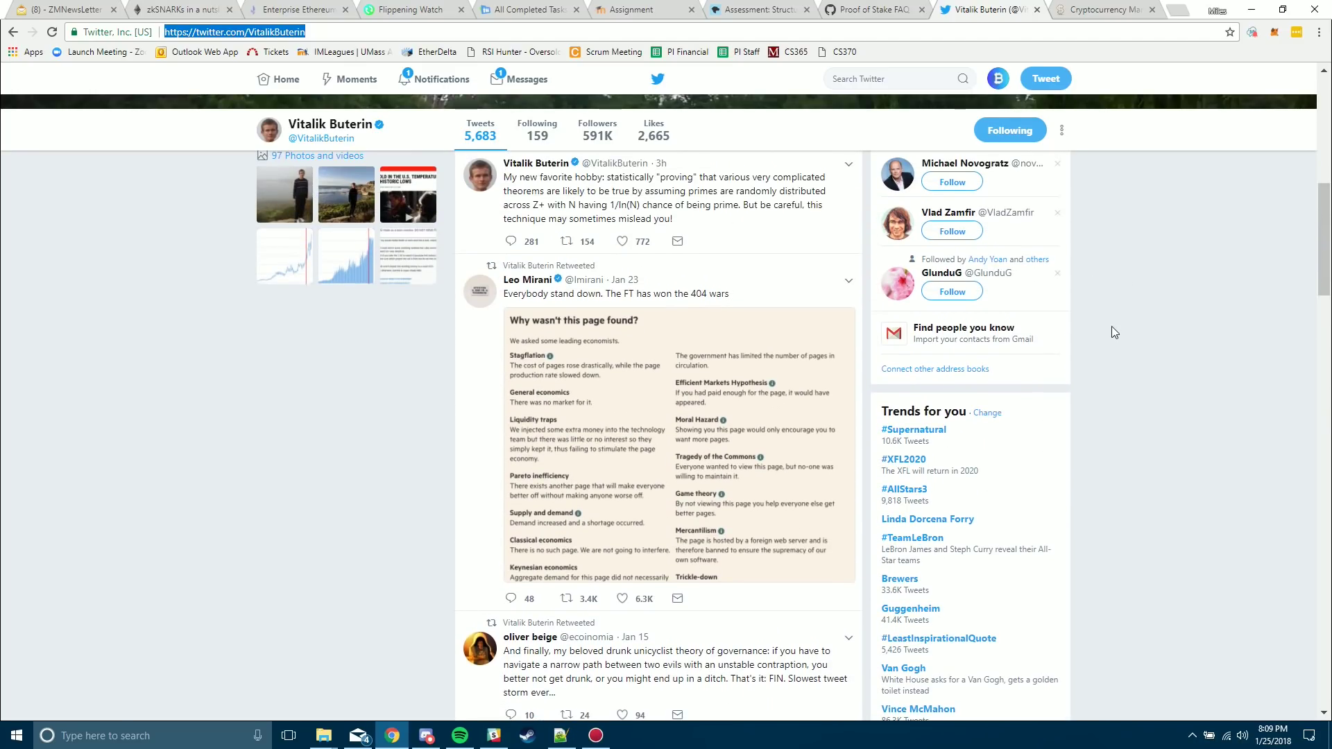
pyautogui.scroll(2, 1112, 325)
pyautogui.scroll(1, 1111, 332)
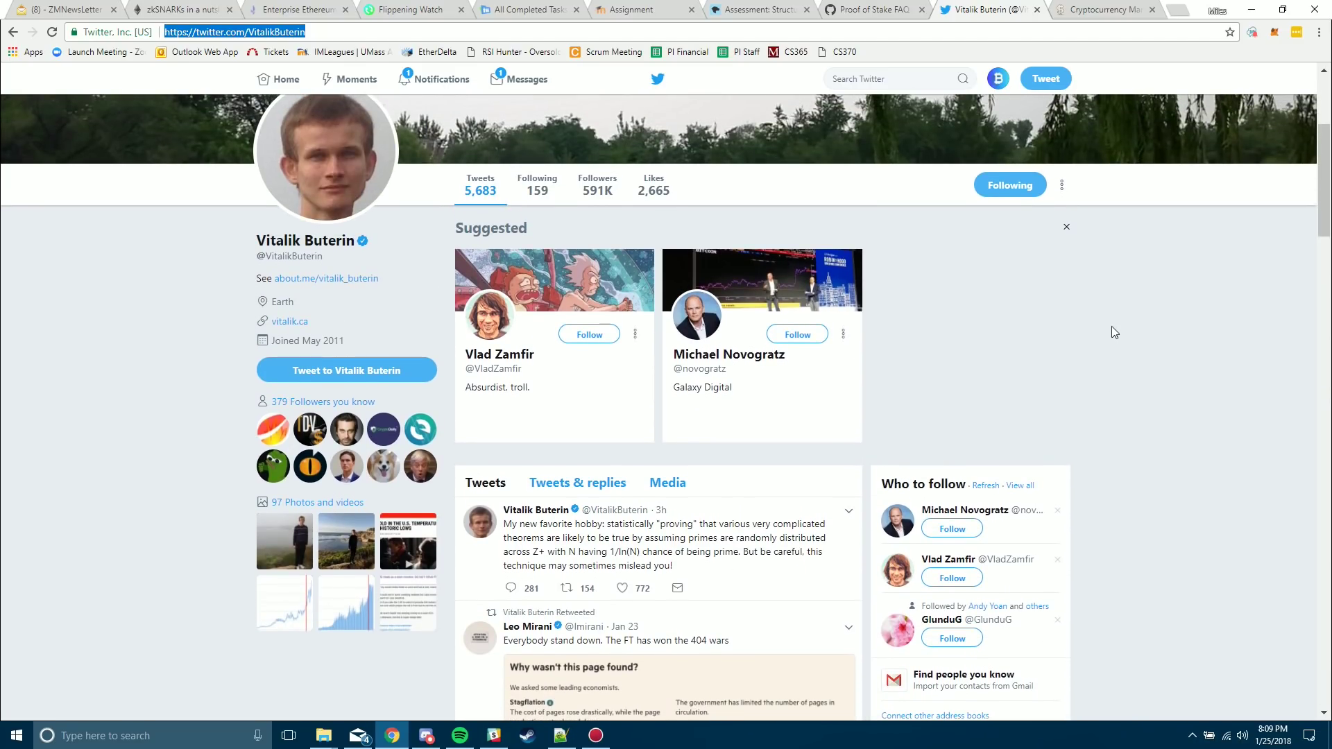